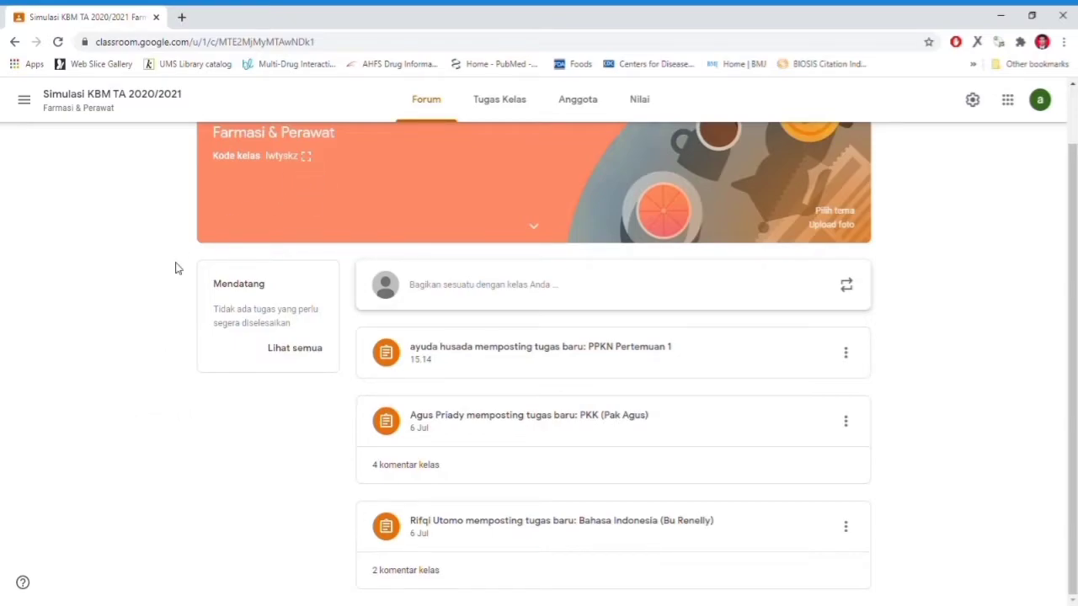
- Look through the class's forum, classwork and members pages, returning to the forum posts
{"action": "scroll", "coordinate": [176, 267], "scroll_direction": "up", "scroll_amount": 1}
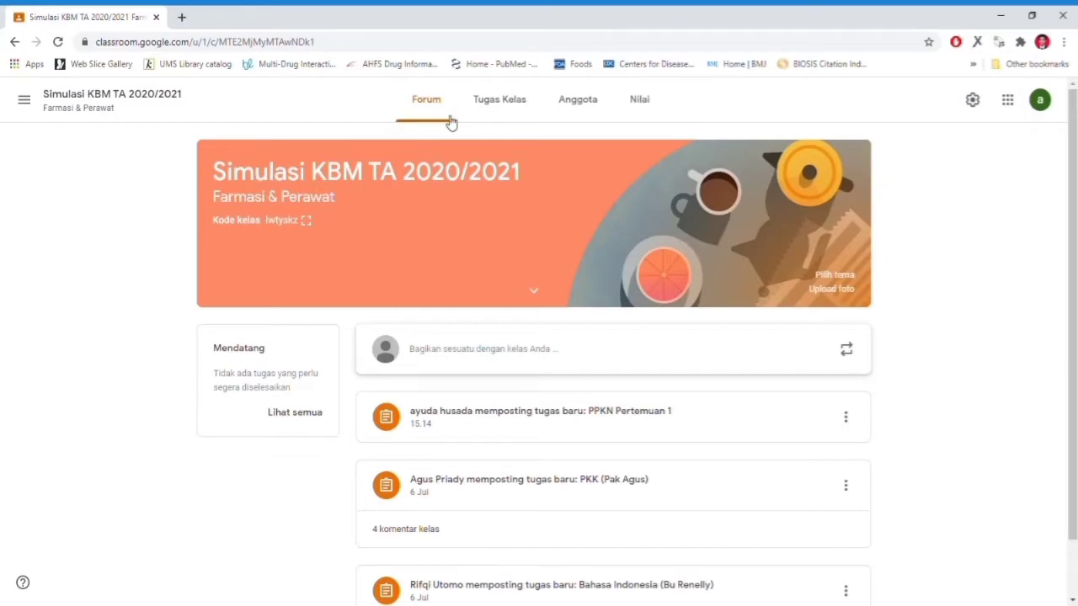
{"action": "left_click", "coordinate": [497, 100]}
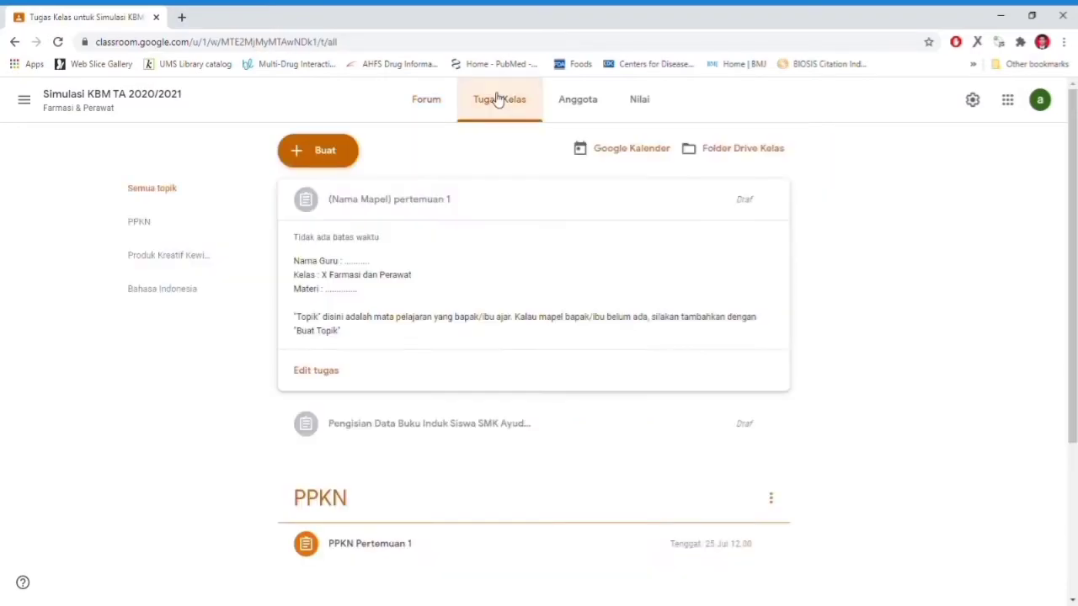
{"action": "left_click", "coordinate": [563, 103]}
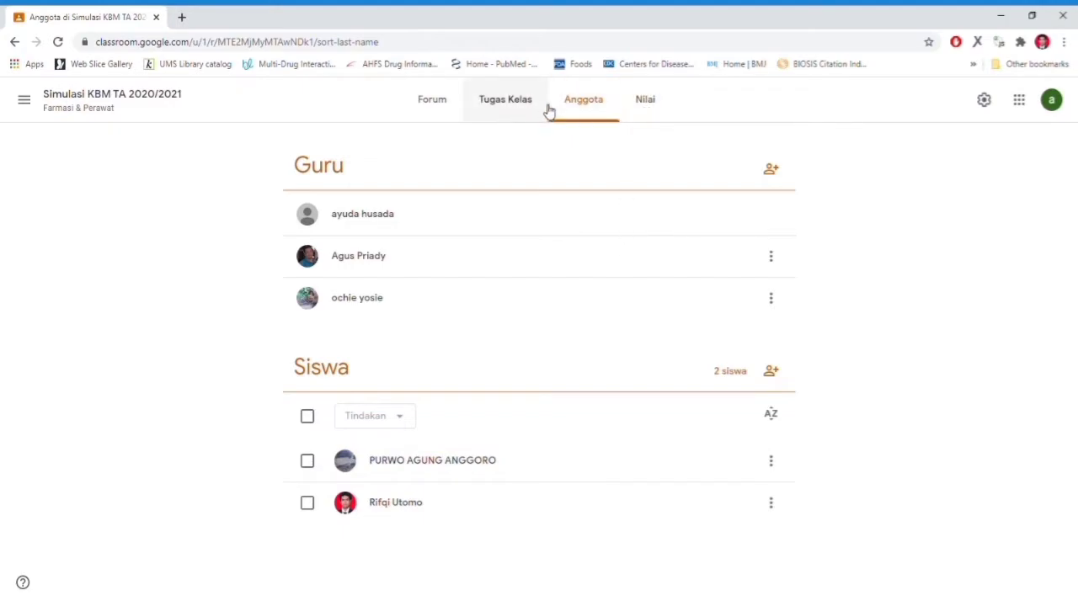
{"action": "left_click", "coordinate": [449, 106]}
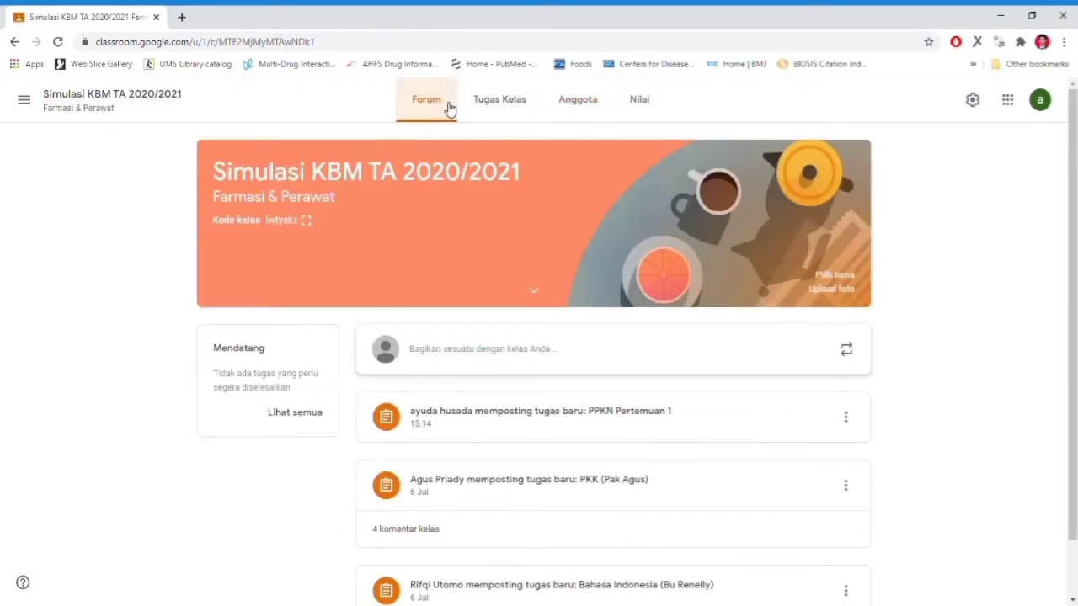
{"action": "scroll", "coordinate": [505, 312], "scroll_direction": "down", "scroll_amount": 1}
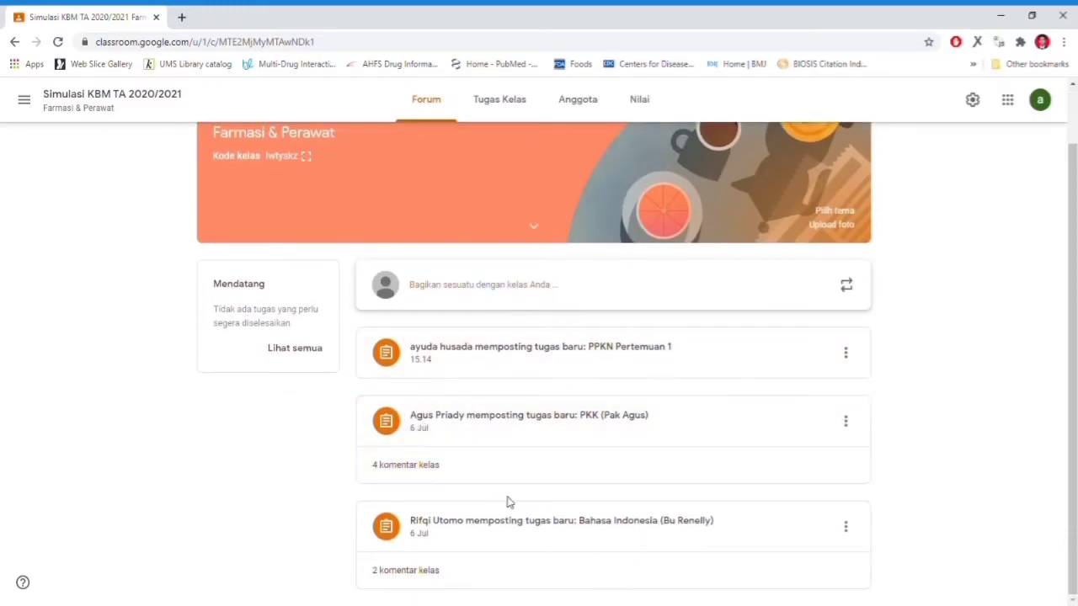
- Review the classwork by topic: Bahasa Indonesia, Produk Kreatif Kewirausahaan and PPKN, then return to the full list of topics
{"action": "left_click", "coordinate": [507, 106]}
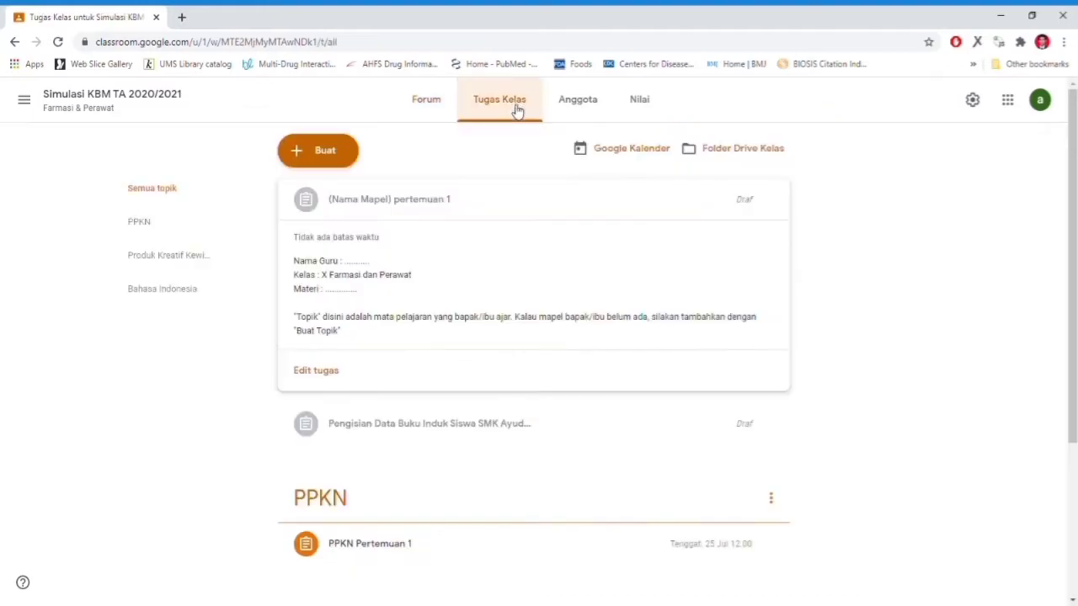
{"action": "scroll", "coordinate": [505, 249], "scroll_direction": "down", "scroll_amount": 3}
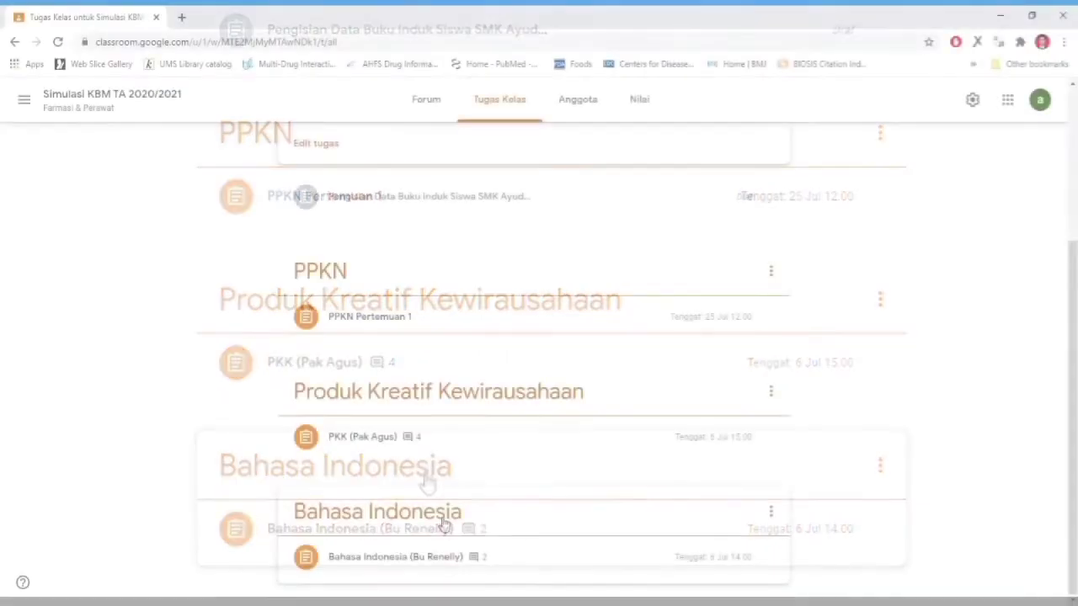
{"action": "left_click", "coordinate": [444, 524]}
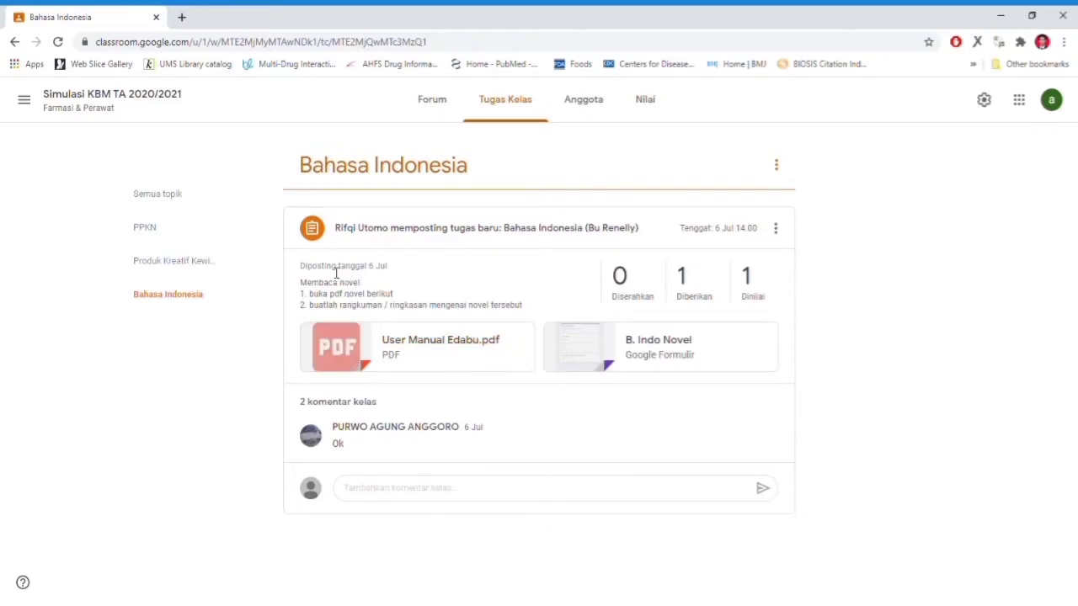
{"action": "left_click", "coordinate": [199, 262]}
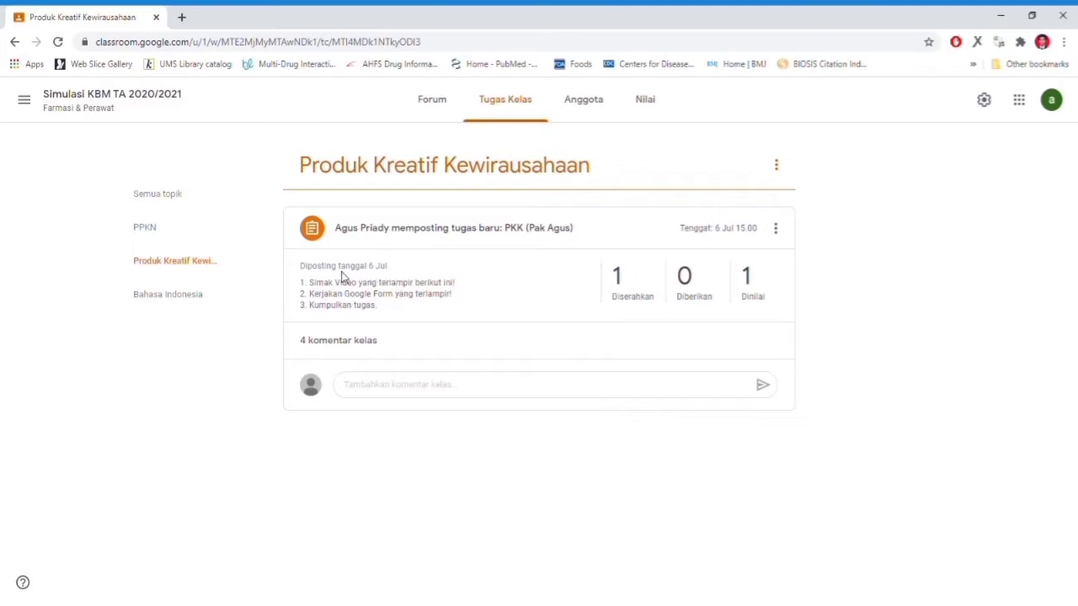
{"action": "left_click", "coordinate": [145, 227]}
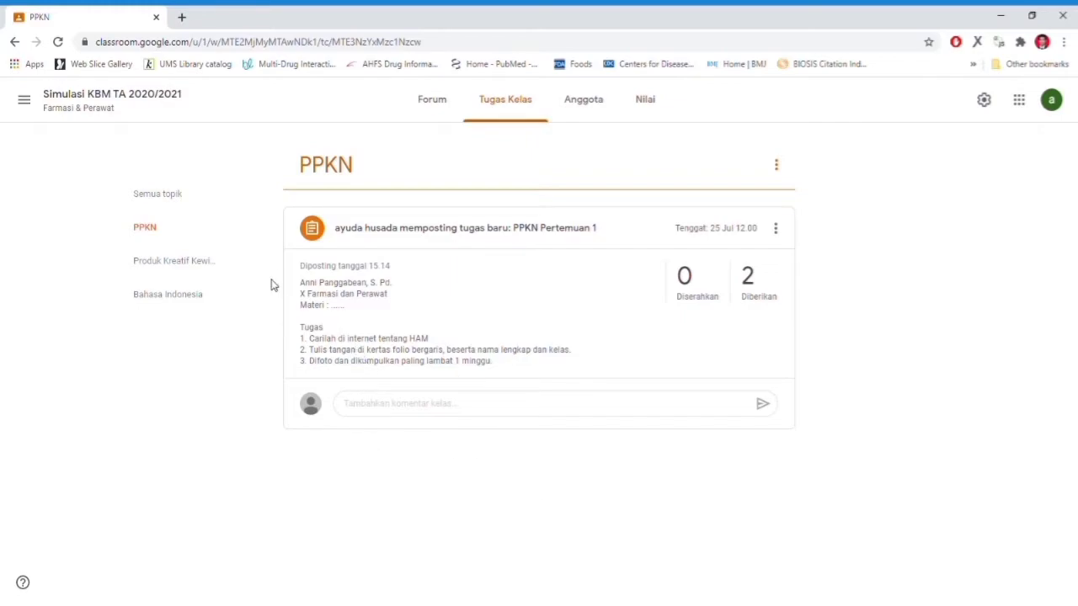
{"action": "left_click", "coordinate": [173, 198]}
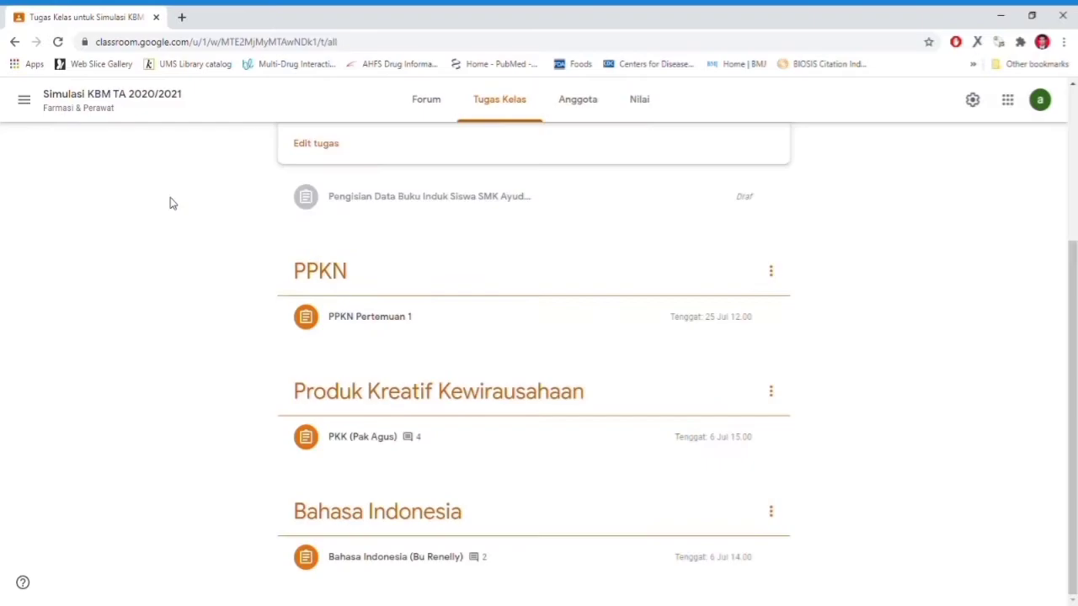
{"action": "scroll", "coordinate": [638, 294], "scroll_direction": "up", "scroll_amount": 3}
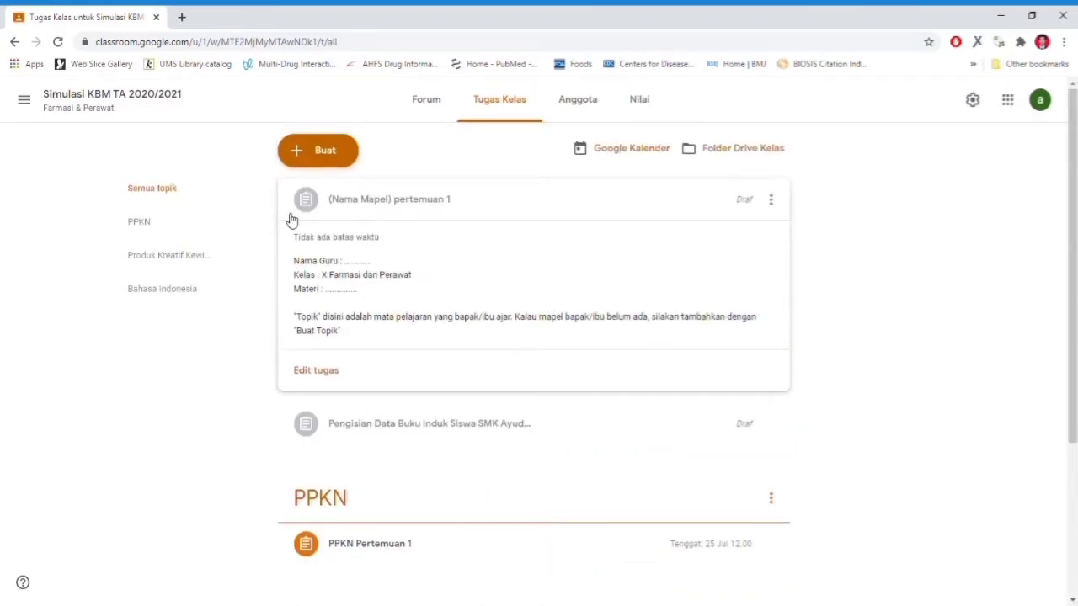
- Edit the draft assignment "(Nama Mapel) pertemuan 1" and change its title to "Matematika pertemuan 1"
{"action": "left_click", "coordinate": [325, 375]}
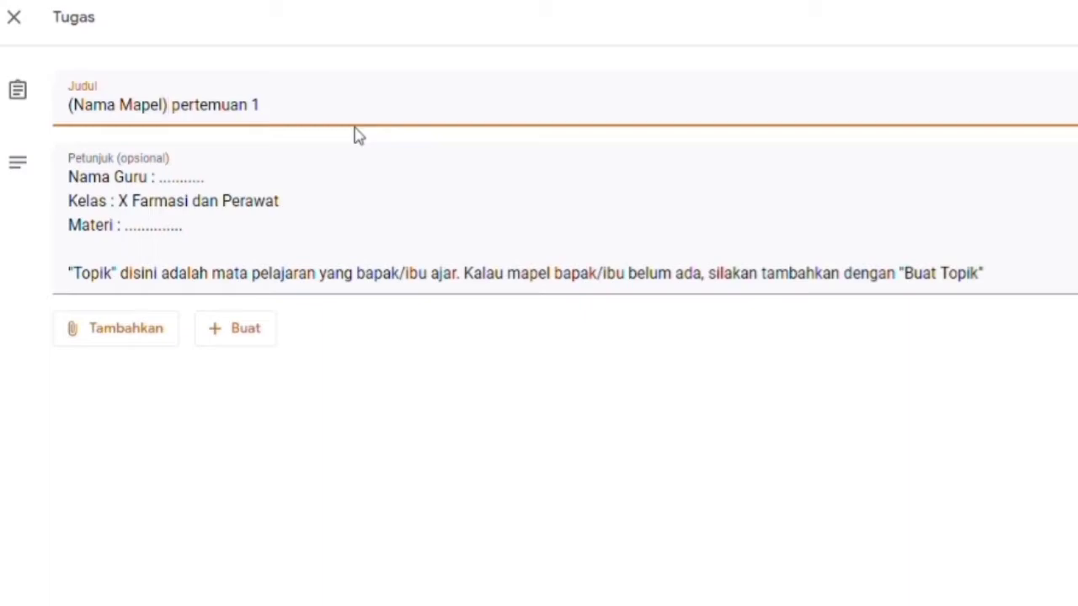
{"action": "key", "text": "shift+Home"}
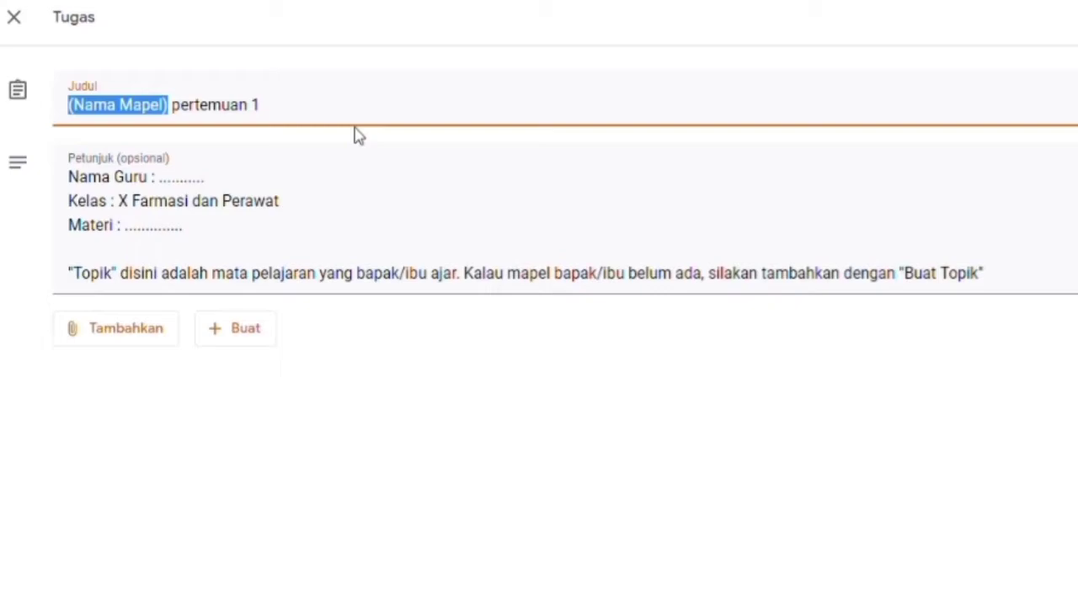
{"action": "type", "text": "Matemati"}
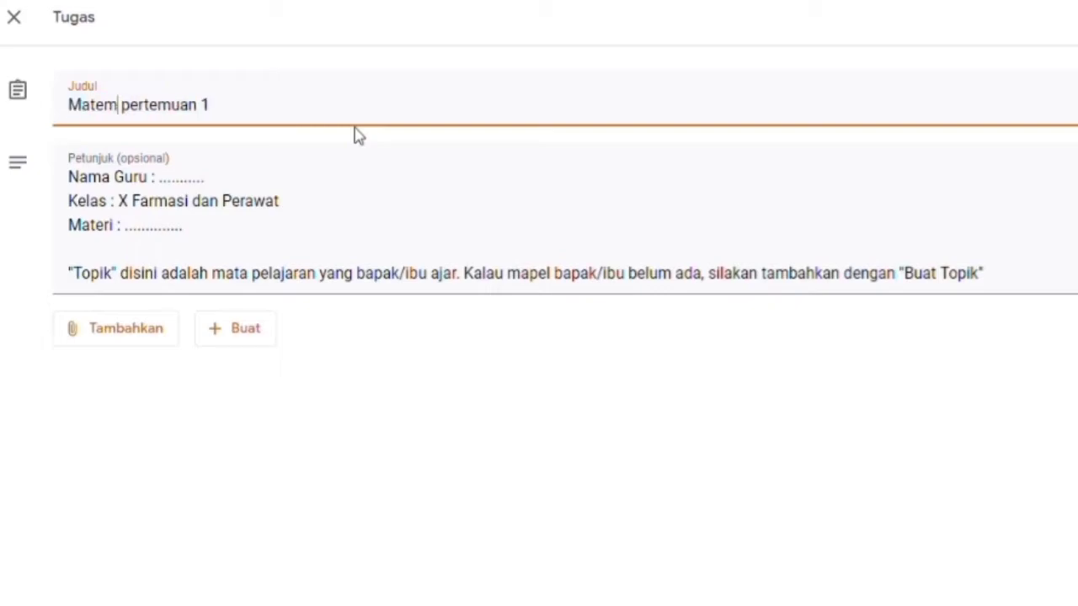
{"action": "type", "text": "ka"}
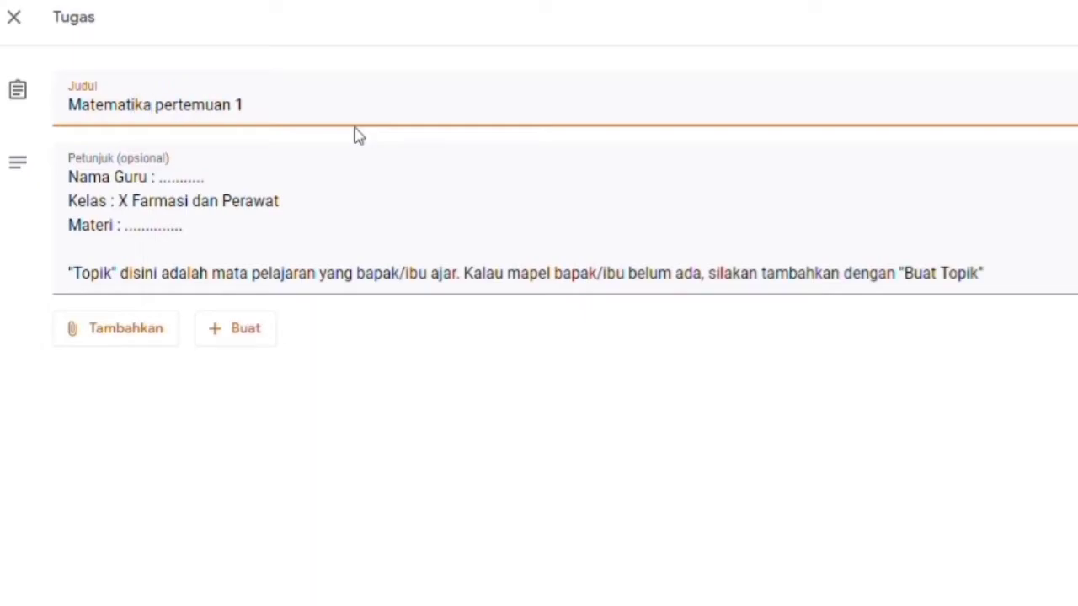
- Replace the dotted placeholders in the assignment instructions with the teacher's name and the material "Trigonometri"
{"action": "left_click", "coordinate": [209, 187]}
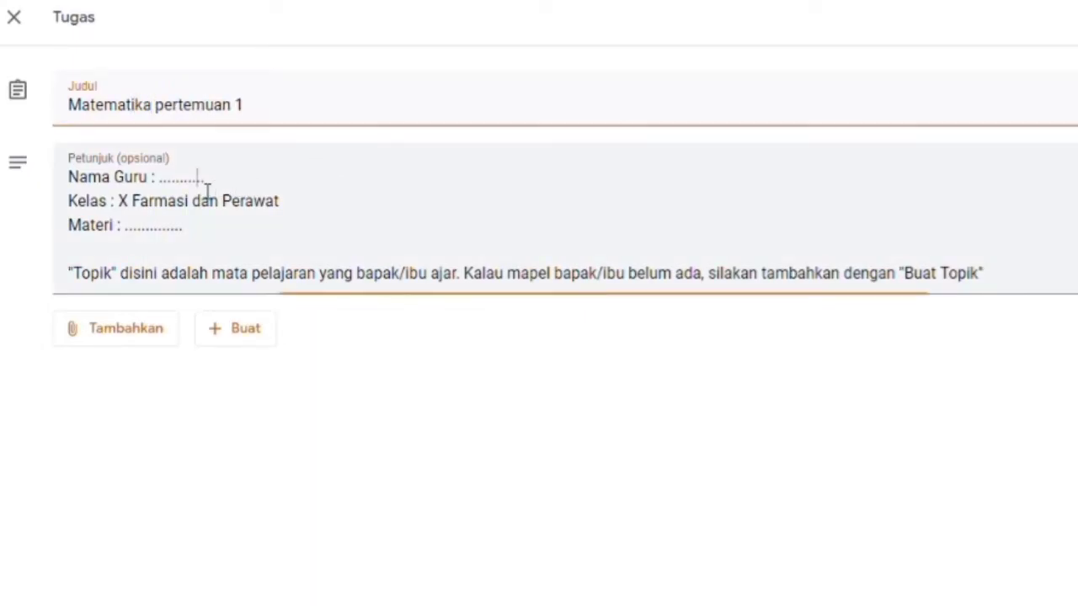
{"action": "double_click", "coordinate": [252, 186]}
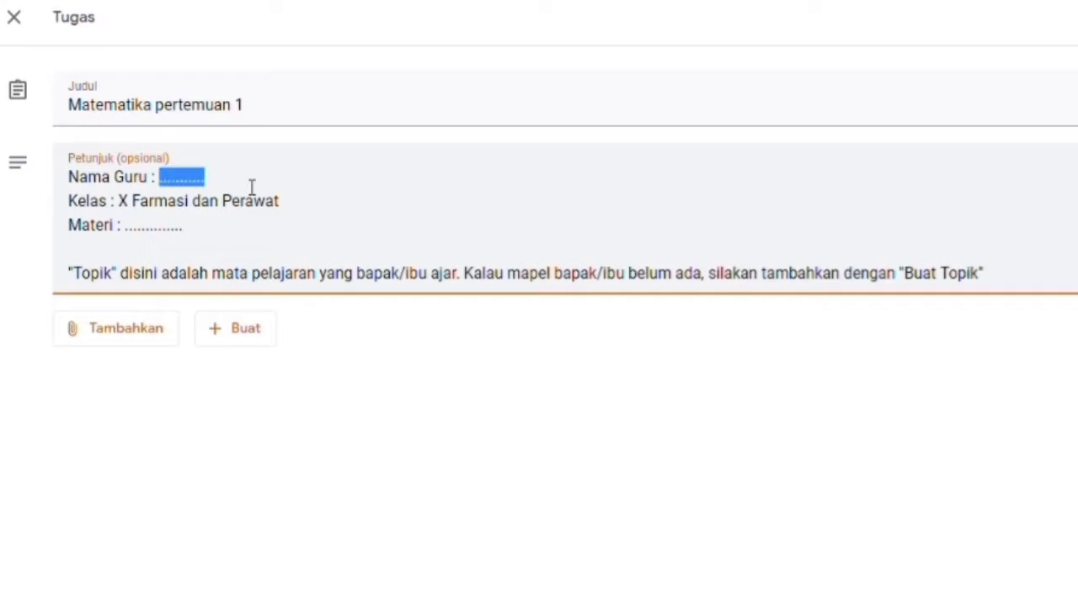
{"action": "type", "text": "Lirin"}
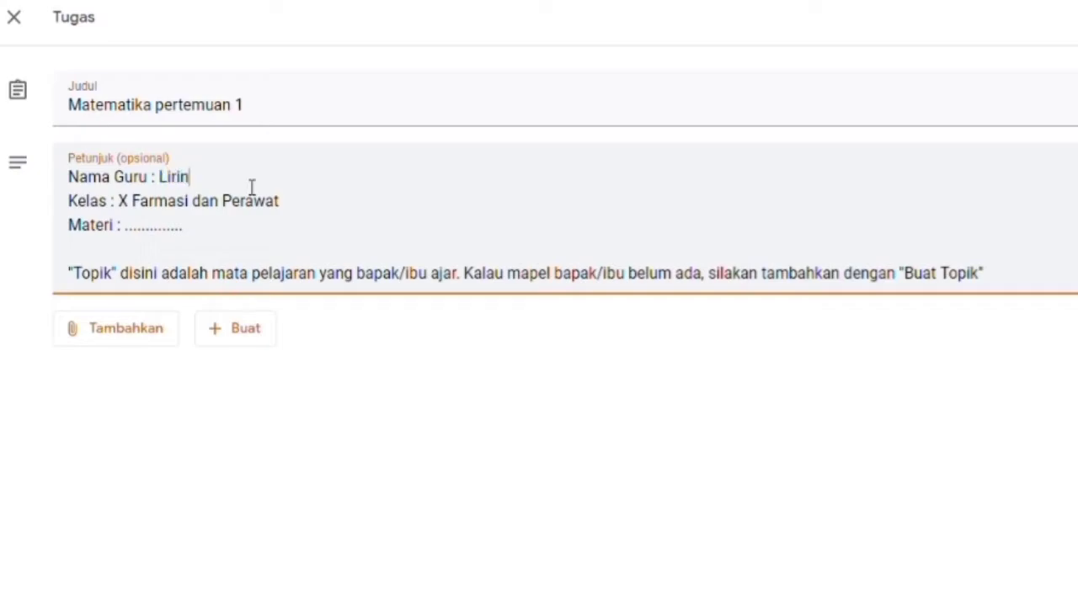
{"action": "type", "text": "Bu"}
{"action": "left_click", "coordinate": [233, 242]}
{"action": "key", "text": "ctrl+shift+Left"}
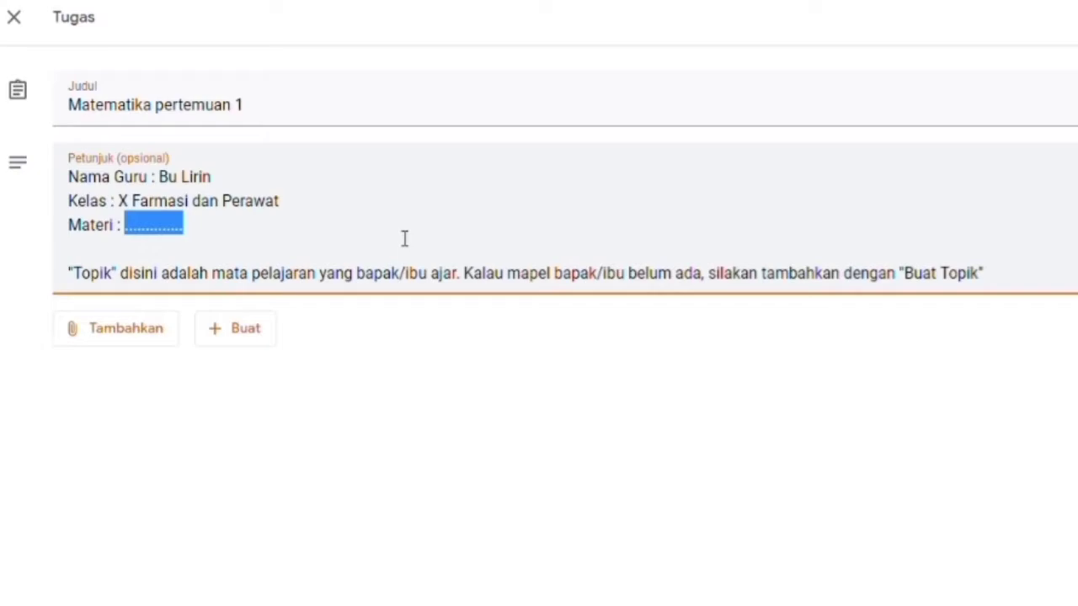
{"action": "type", "text": "Trigonometr"}
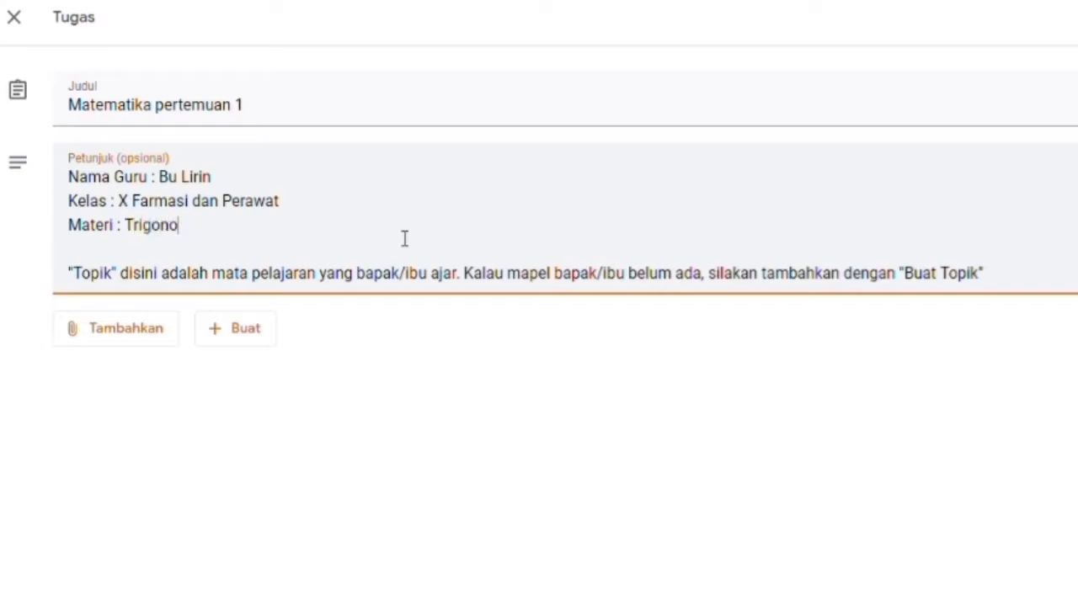
{"action": "type", "text": "i"}
{"action": "key", "text": "Down"}
{"action": "key", "text": "ctrl+Right"}
{"action": "key", "text": "ctrl+Right"}
{"action": "key", "text": "ctrl+Right"}
{"action": "left_click_drag", "start_coordinate": [979, 284], "coordinate": [34, 308]}
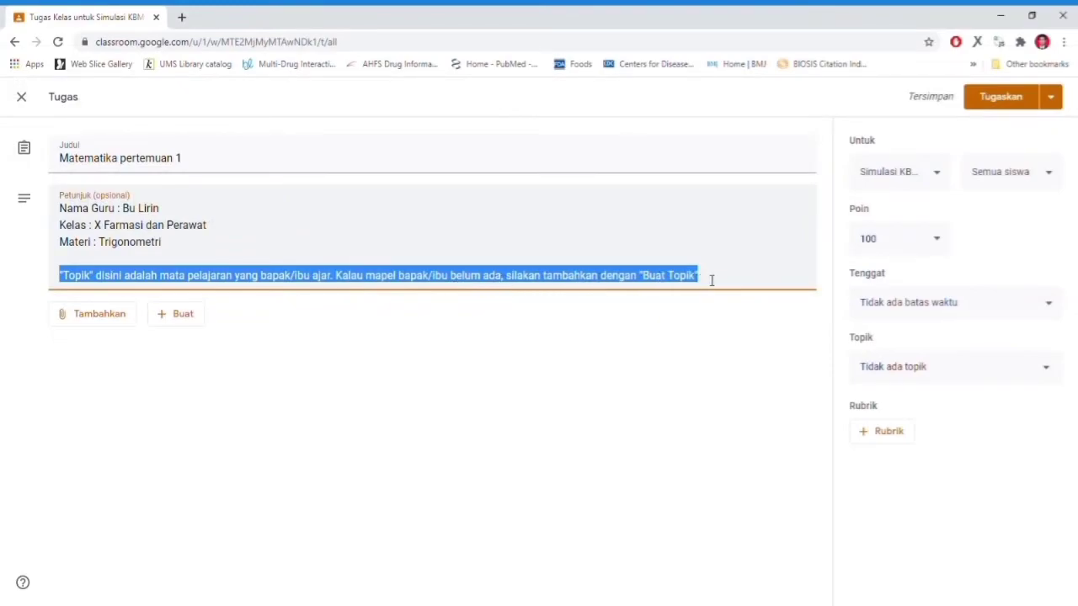
- Create a new topic named "MTK" for the assignment
{"action": "left_click", "coordinate": [897, 375]}
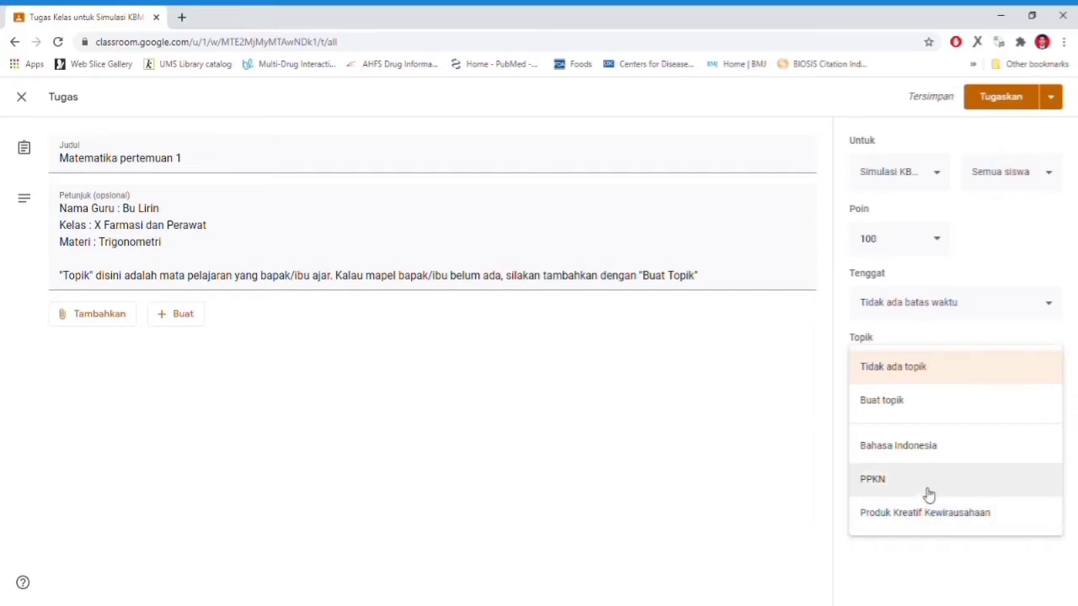
{"action": "left_click", "coordinate": [924, 408]}
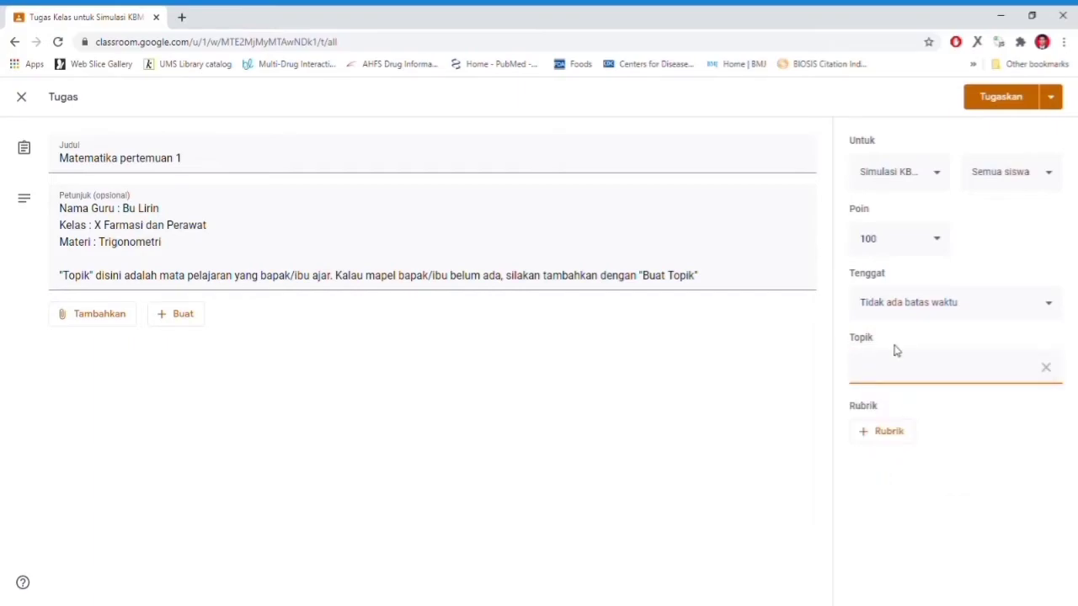
{"action": "type", "text": "MR"}
{"action": "key", "text": "BackSpace"}
{"action": "type", "text": "TK"}
{"action": "left_click", "coordinate": [599, 409]}
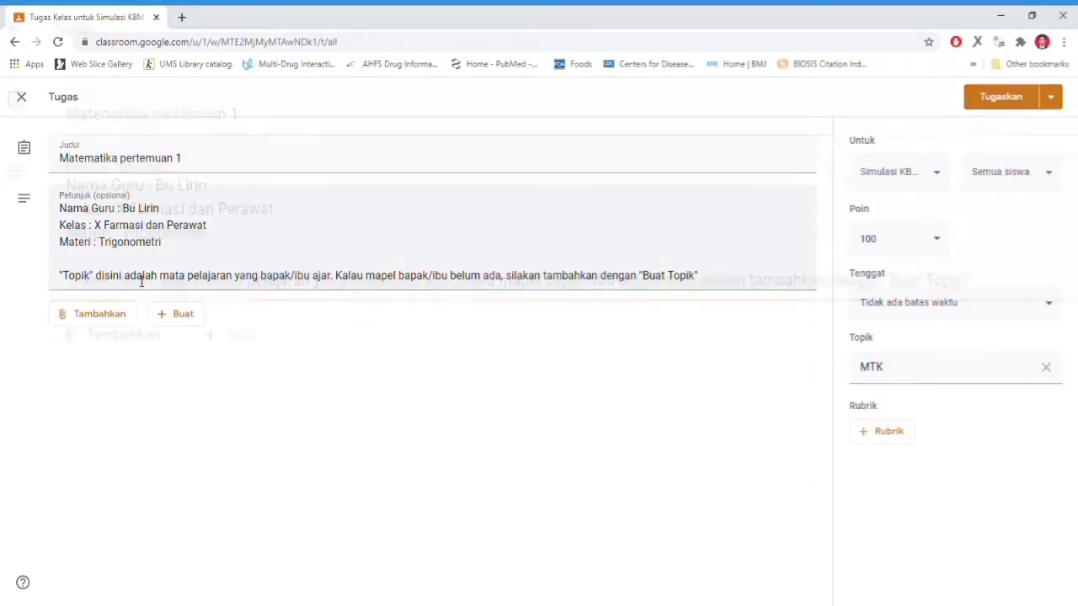
- Replace the note about topics in the instructions with the heading "Instruksi" and the item "1. Pelajari slide PPT yang terlampir"
{"action": "triple_click", "coordinate": [142, 278]}
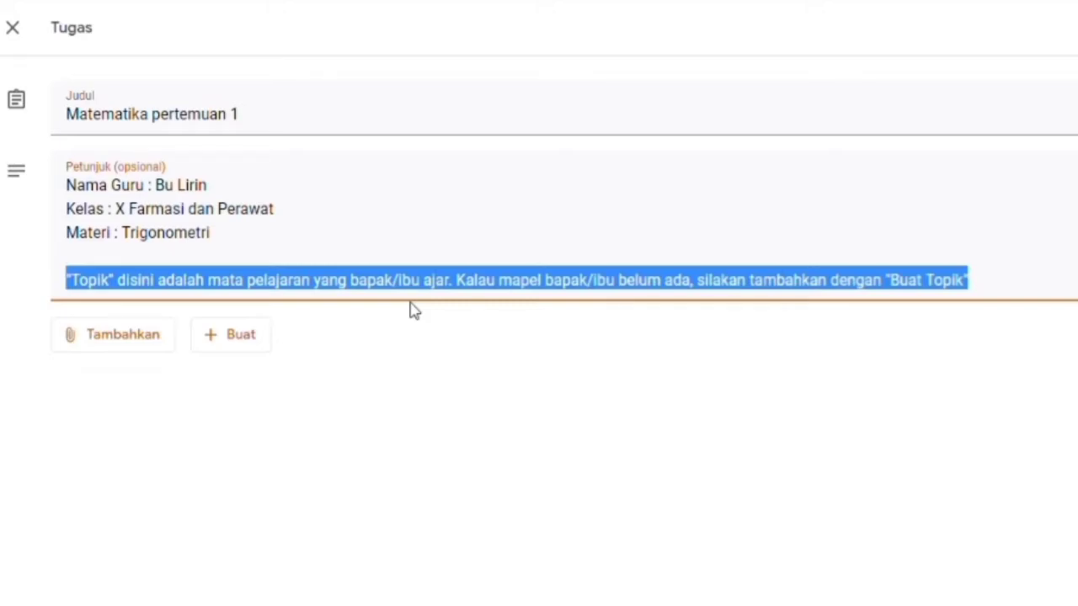
{"action": "type", "text": "In"}
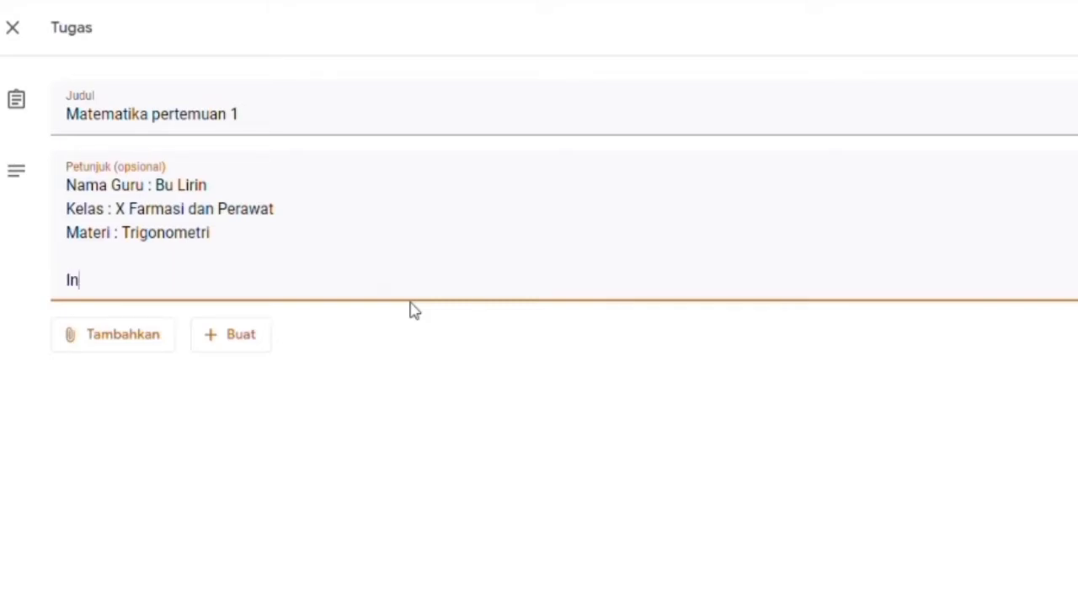
{"action": "type", "text": "struksi"}
{"action": "key", "text": "Return"}
{"action": "type", "text": "1."}
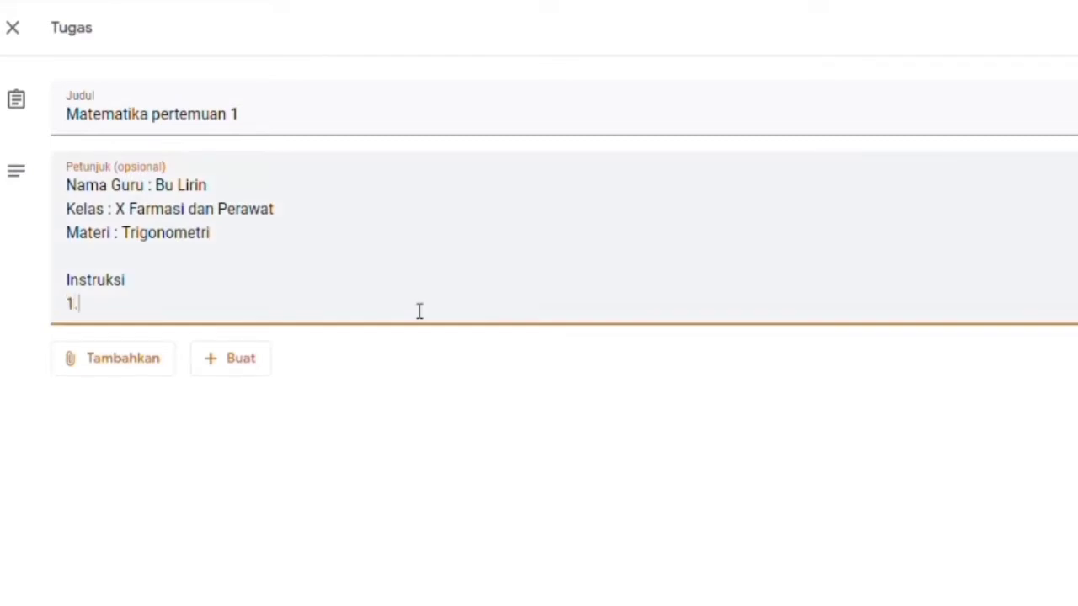
{"action": "type", "text": "ajari slide "}
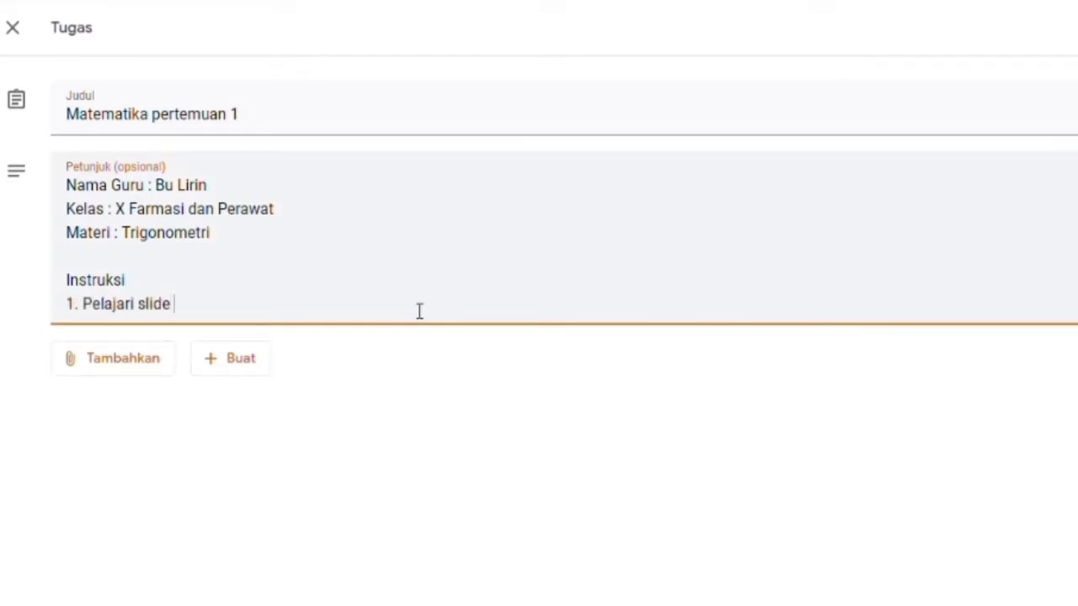
{"action": "type", "text": "PPT yang terlampir"}
- Add the instruction items "2. Kerjakan Latihan Soal di Google Form" and "3. kumpulkan" on separate lines
{"action": "key", "text": "Return"}
{"action": "type", "text": "2. "}
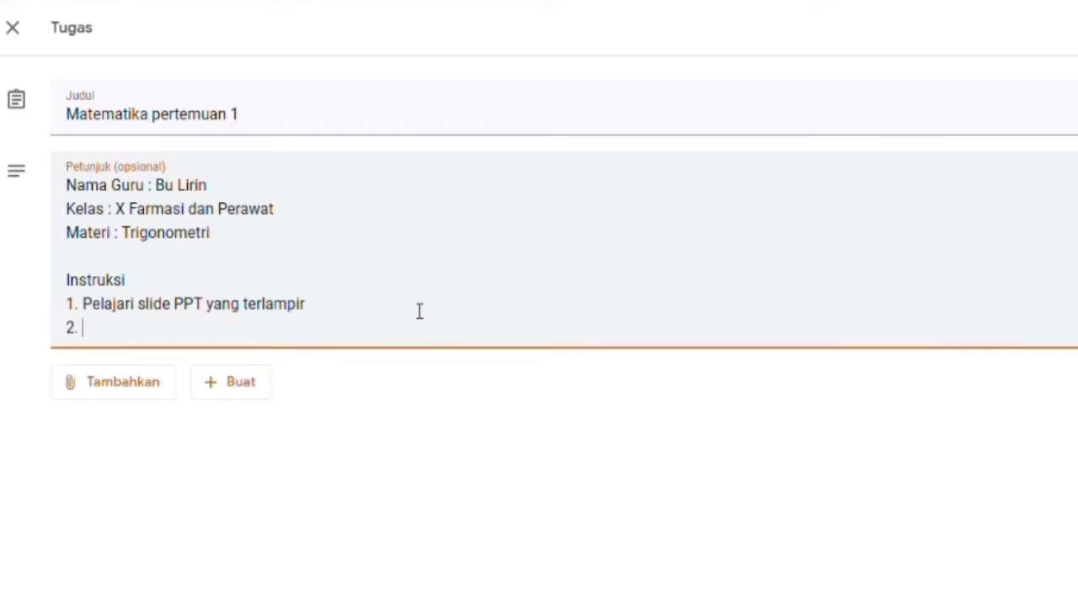
{"action": "type", "text": "Kerjakan L"}
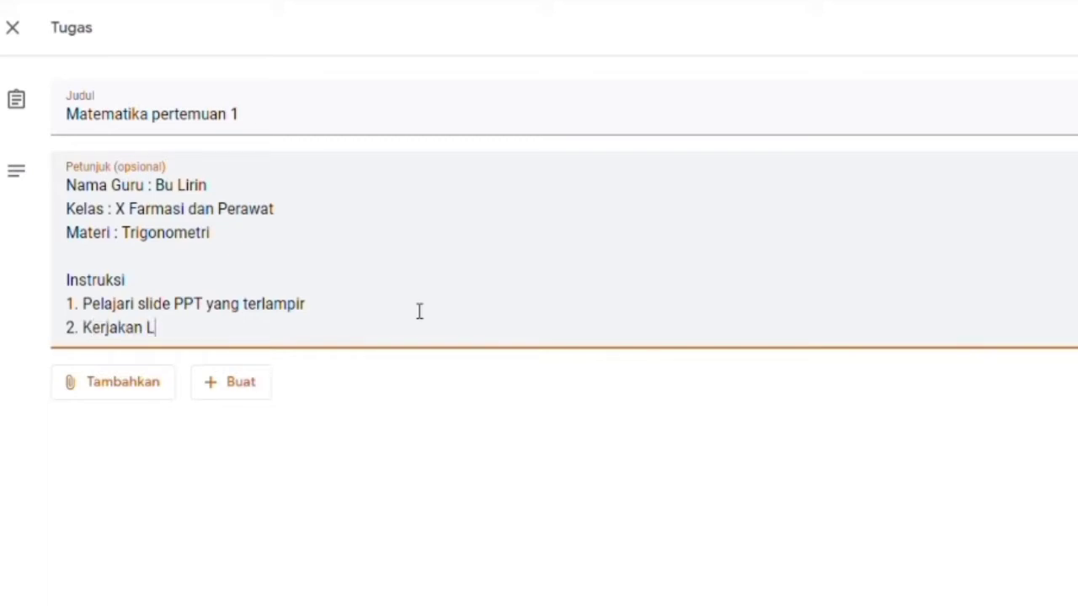
{"action": "type", "text": "atihan Soal"}
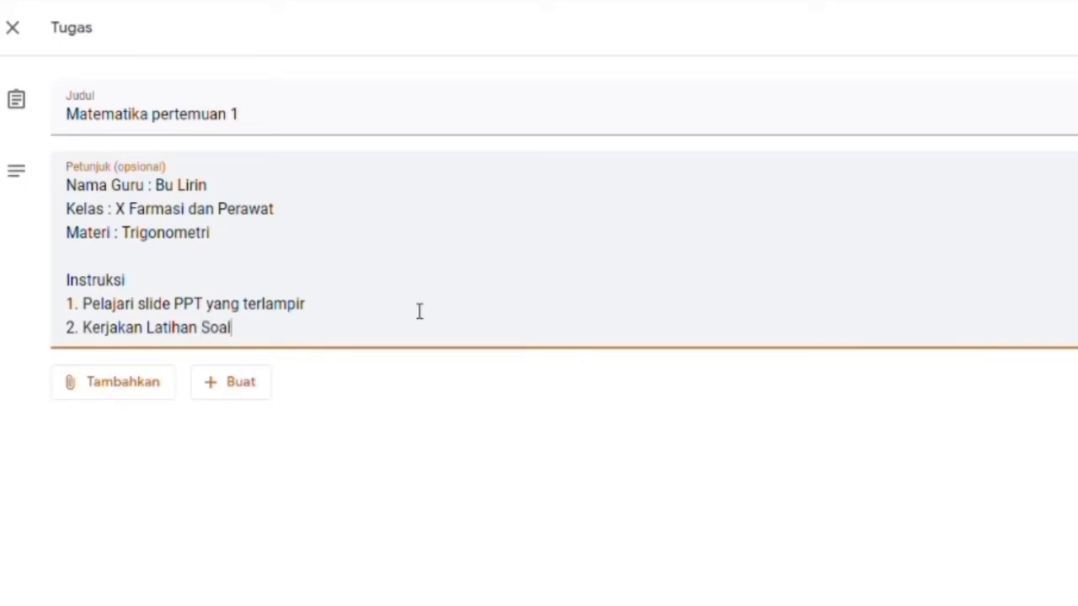
{"action": "type", "text": " di Googl"}
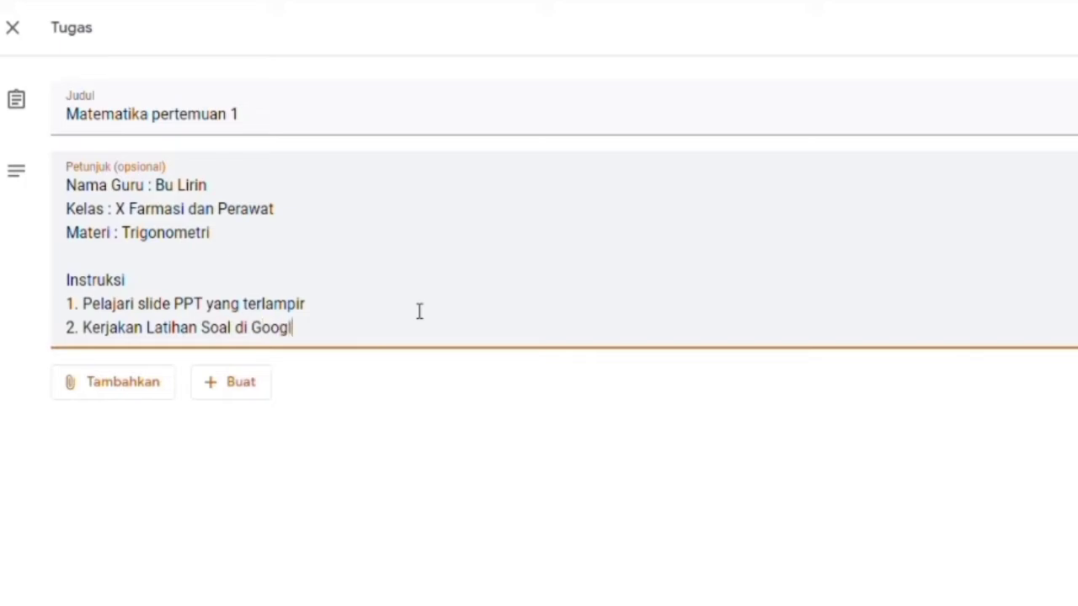
{"action": "type", "text": "e Form"}
{"action": "key", "text": "Return"}
{"action": "type", "text": "3"}
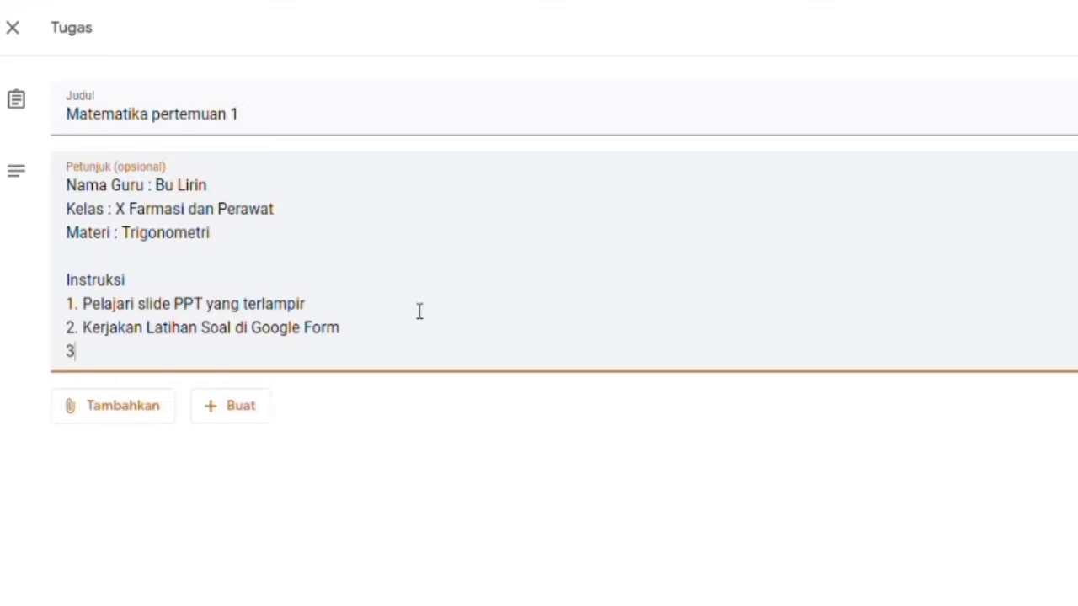
{"action": "type", "text": ". kumpulkan"}
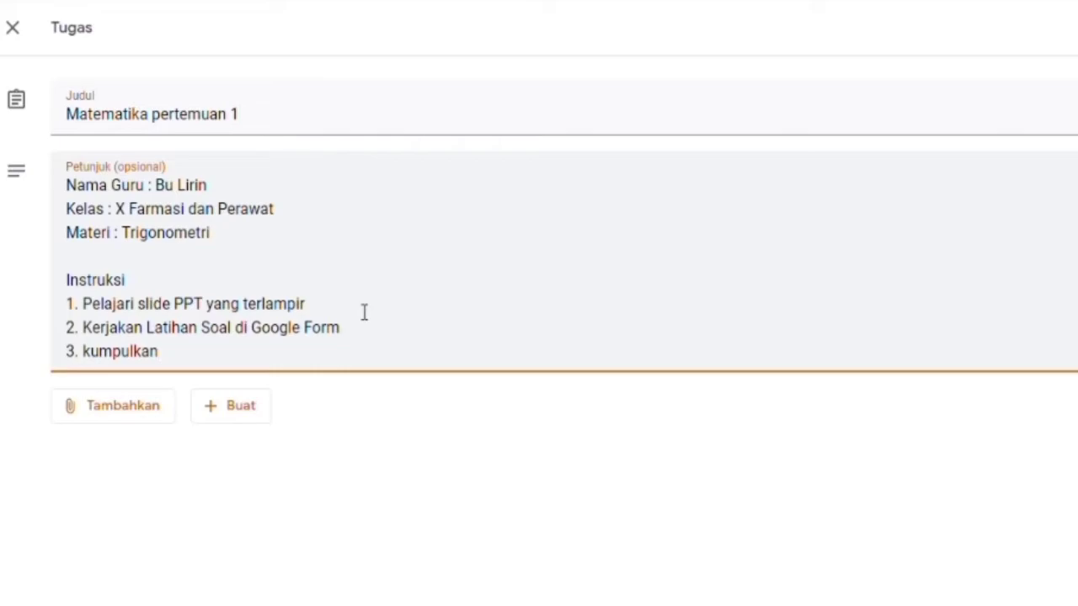
- Upload the PowerPoint file "OL laju-reaksi-kimia-tp.pptx" as an attachment to the assignment and accept the sharing-settings notice
{"action": "left_click", "coordinate": [131, 419]}
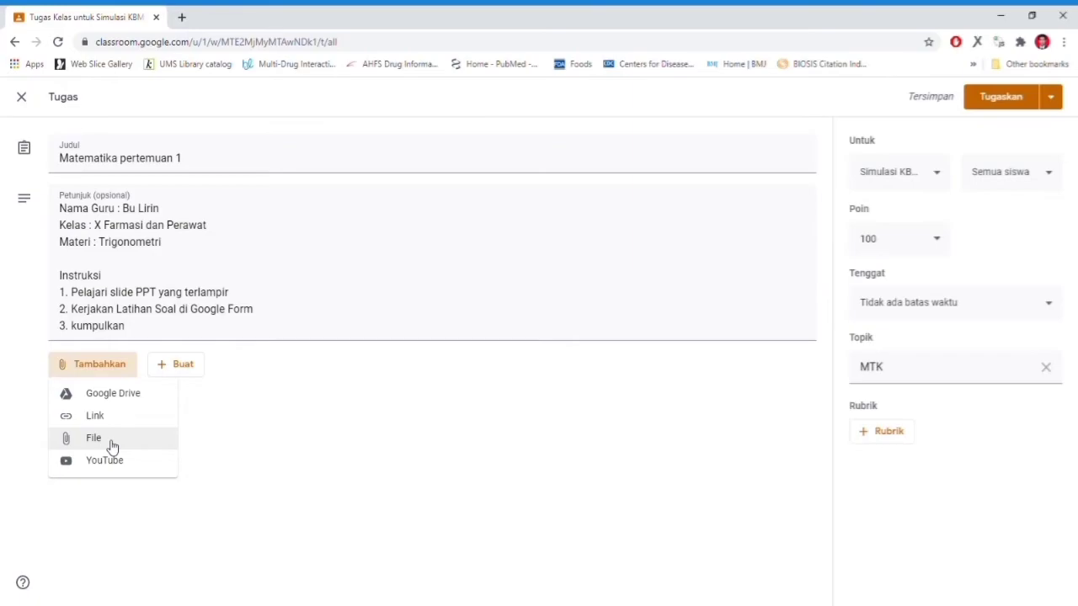
{"action": "left_click", "coordinate": [111, 446]}
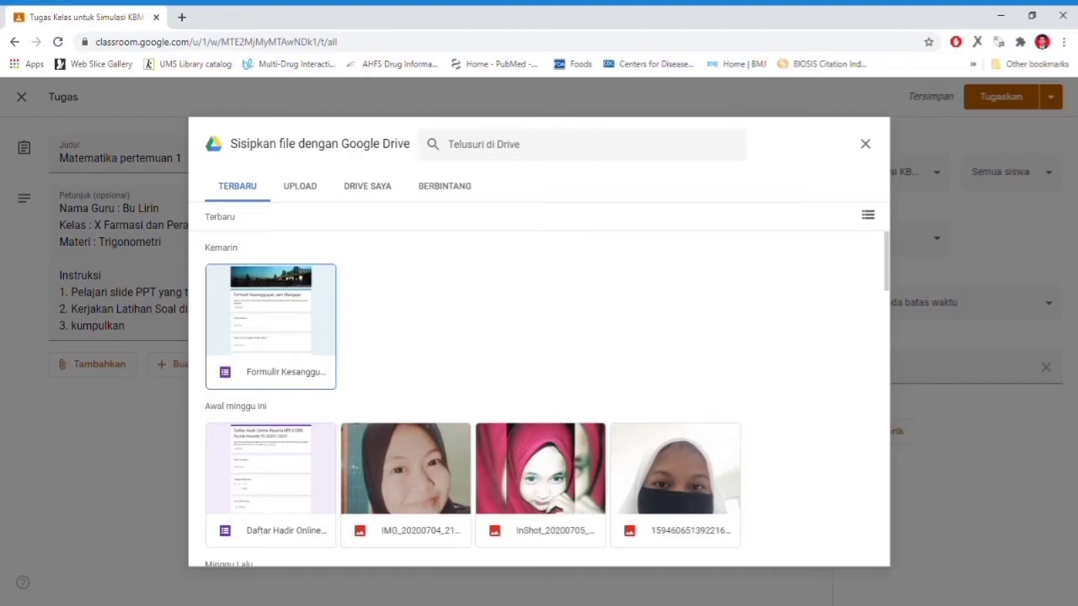
{"action": "left_click", "coordinate": [303, 186]}
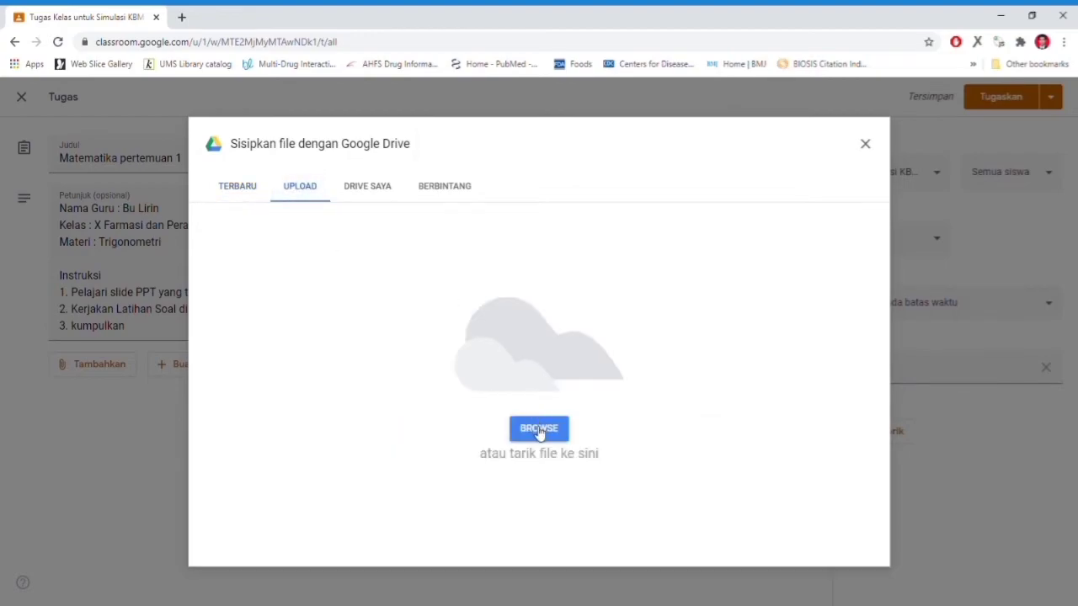
{"action": "left_click", "coordinate": [540, 431]}
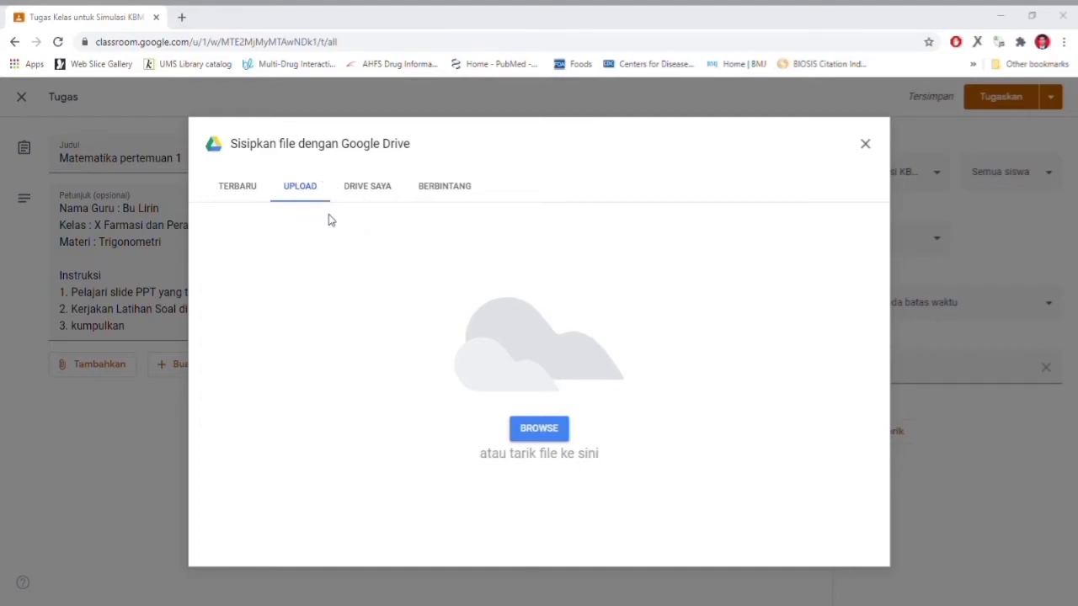
{"action": "left_click_drag", "start_coordinate": [335, 217], "coordinate": [596, 392]}
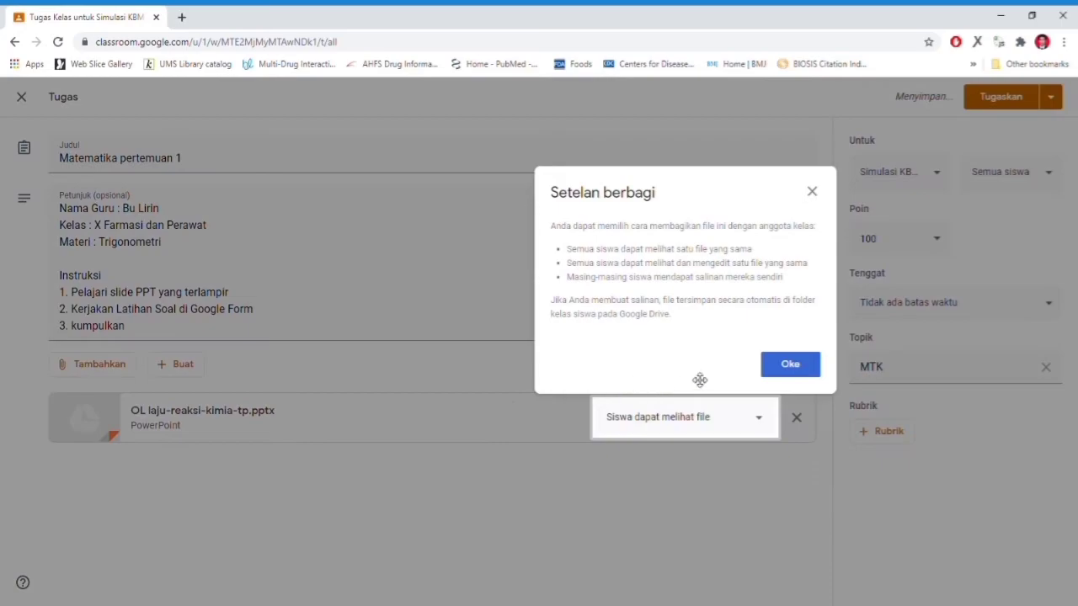
{"action": "left_click", "coordinate": [775, 373]}
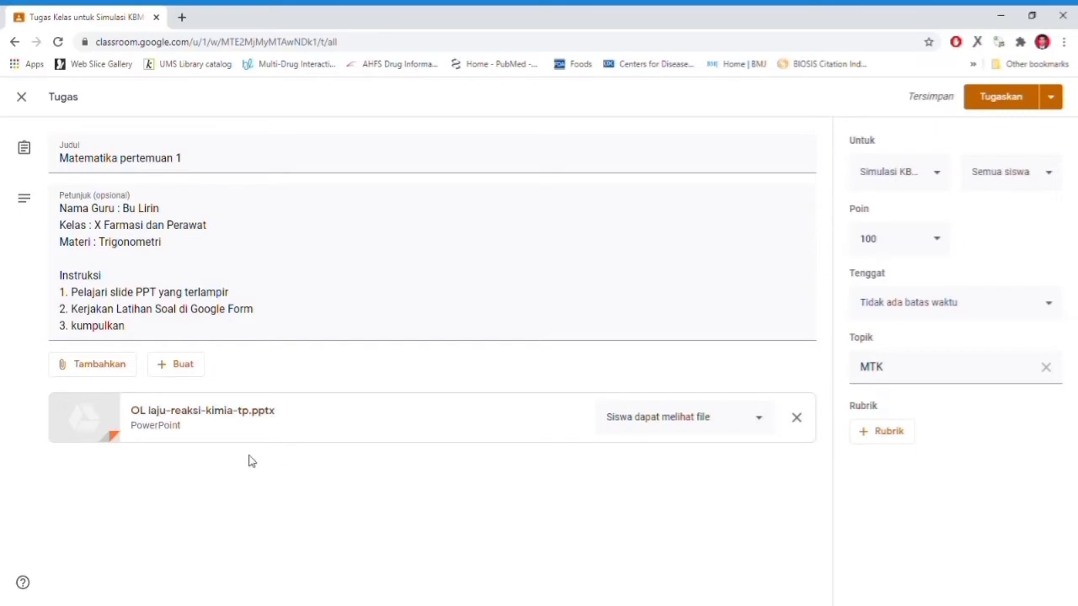
- Open the attached presentation, look through its first slides, and close it to return to the assignment
{"action": "left_click", "coordinate": [81, 430]}
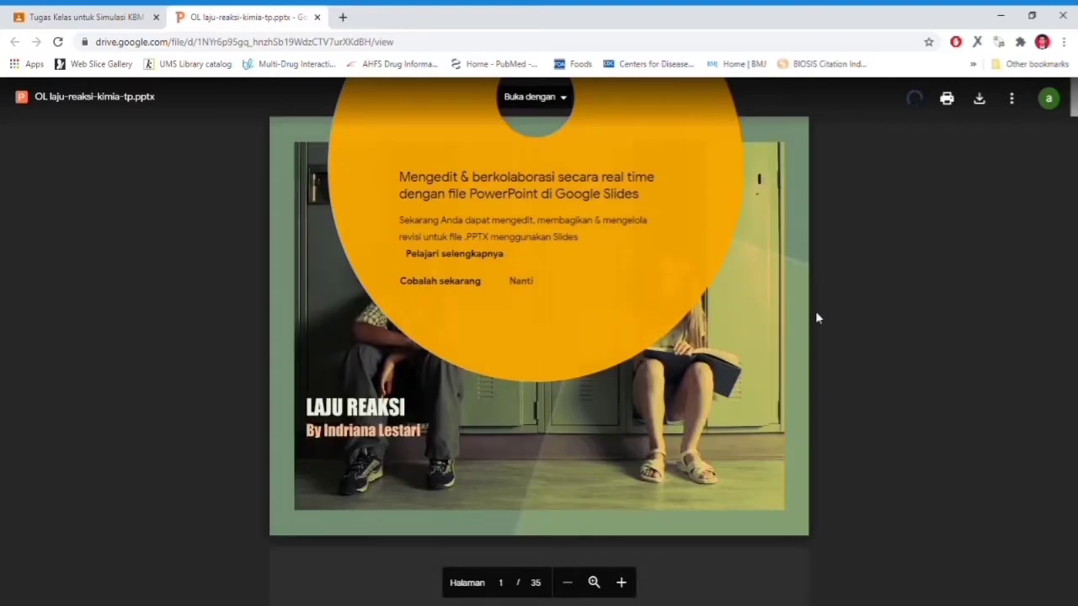
{"action": "left_click", "coordinate": [797, 344]}
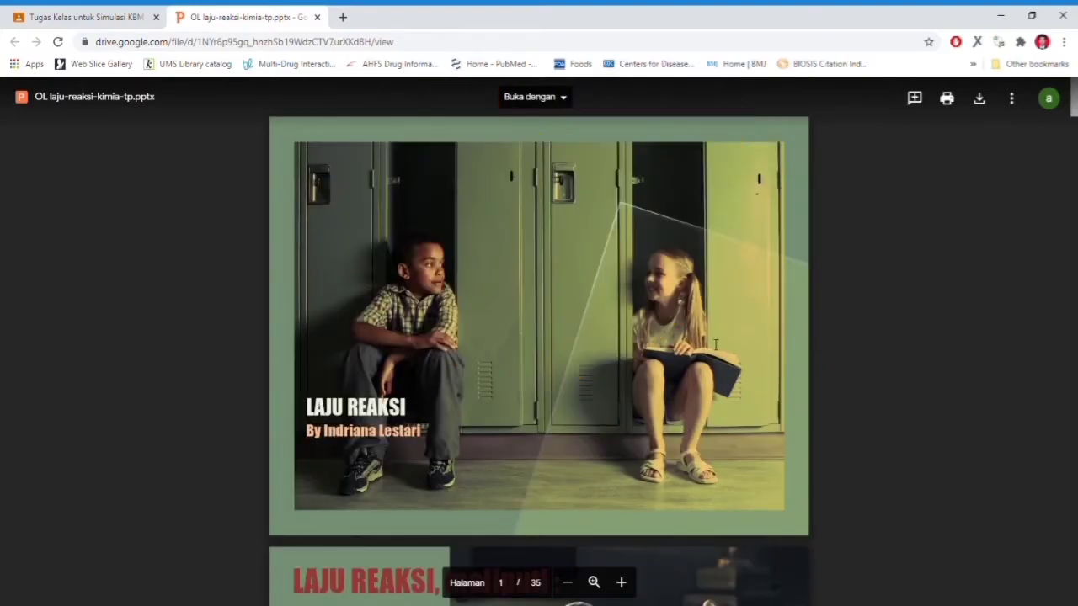
{"action": "scroll", "coordinate": [710, 345], "scroll_direction": "down", "scroll_amount": 3}
{"action": "scroll", "coordinate": [714, 345], "scroll_direction": "down", "scroll_amount": 7}
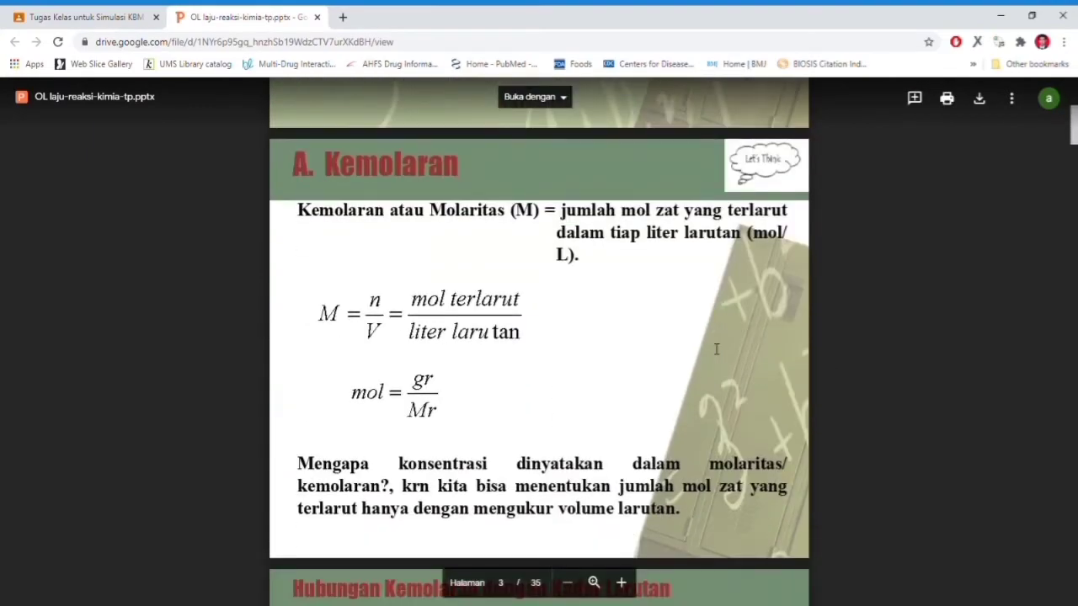
{"action": "scroll", "coordinate": [716, 346], "scroll_direction": "down", "scroll_amount": 3}
{"action": "scroll", "coordinate": [716, 348], "scroll_direction": "down", "scroll_amount": 15}
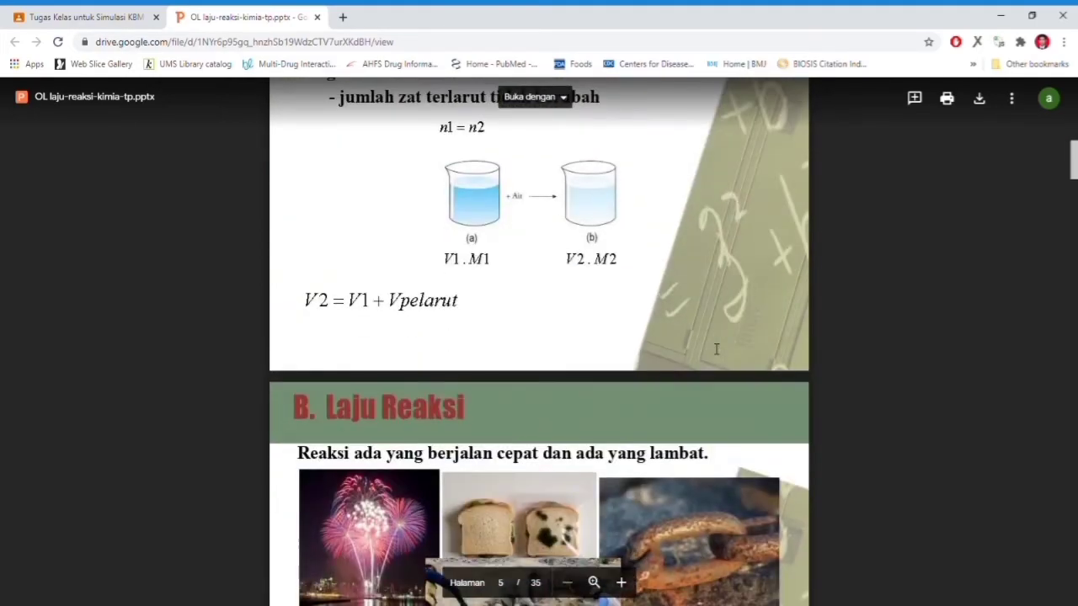
{"action": "scroll", "coordinate": [716, 348], "scroll_direction": "down", "scroll_amount": 5}
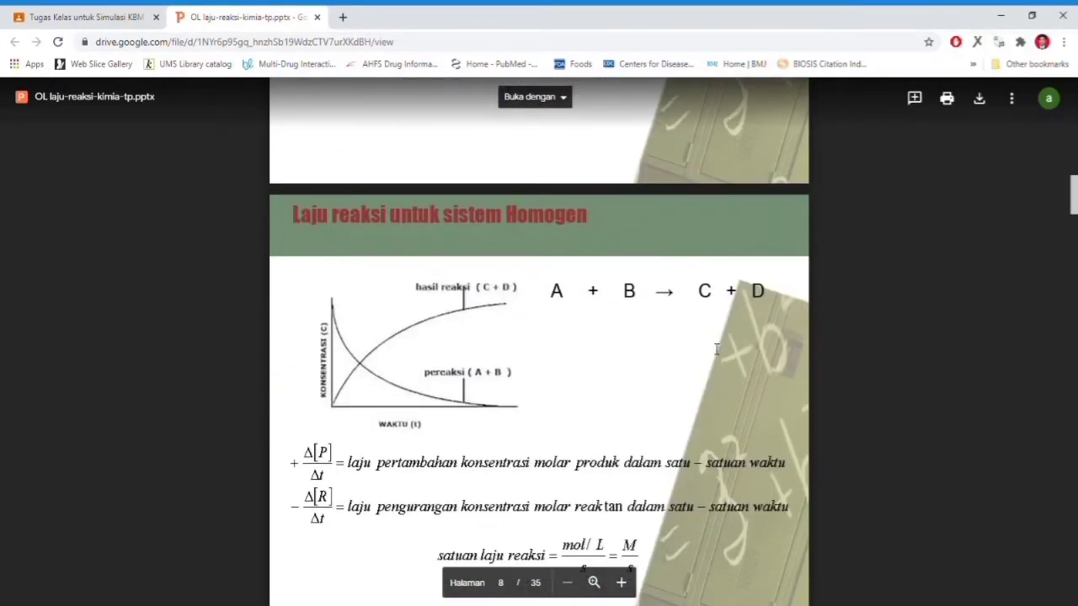
{"action": "scroll", "coordinate": [716, 349], "scroll_direction": "down", "scroll_amount": 6}
{"action": "scroll", "coordinate": [716, 349], "scroll_direction": "down", "scroll_amount": 5}
{"action": "scroll", "coordinate": [716, 348], "scroll_direction": "up", "scroll_amount": 20}
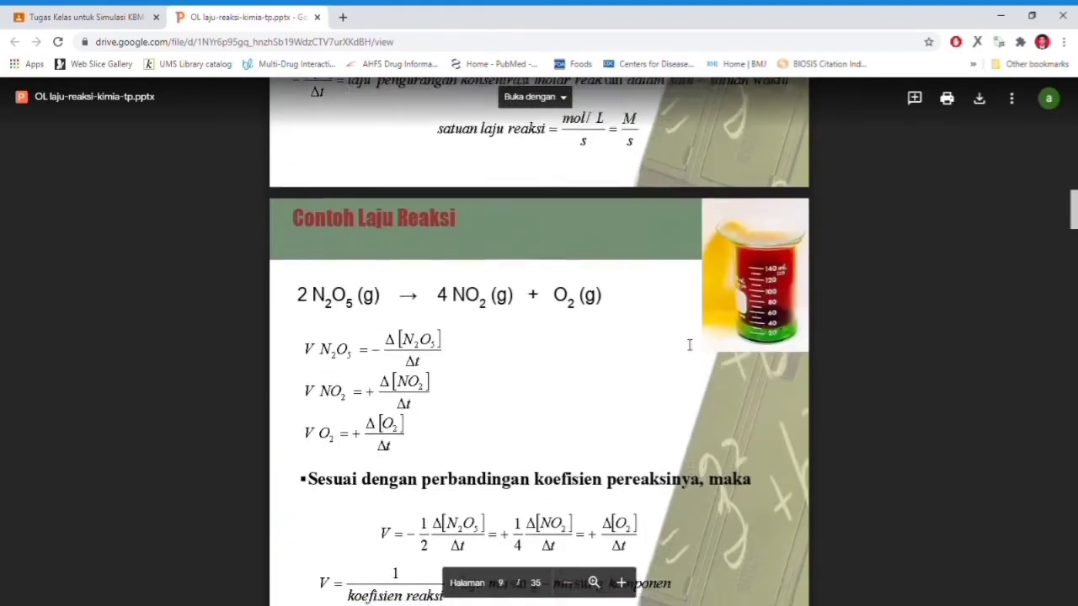
{"action": "scroll", "coordinate": [715, 349], "scroll_direction": "up", "scroll_amount": 5}
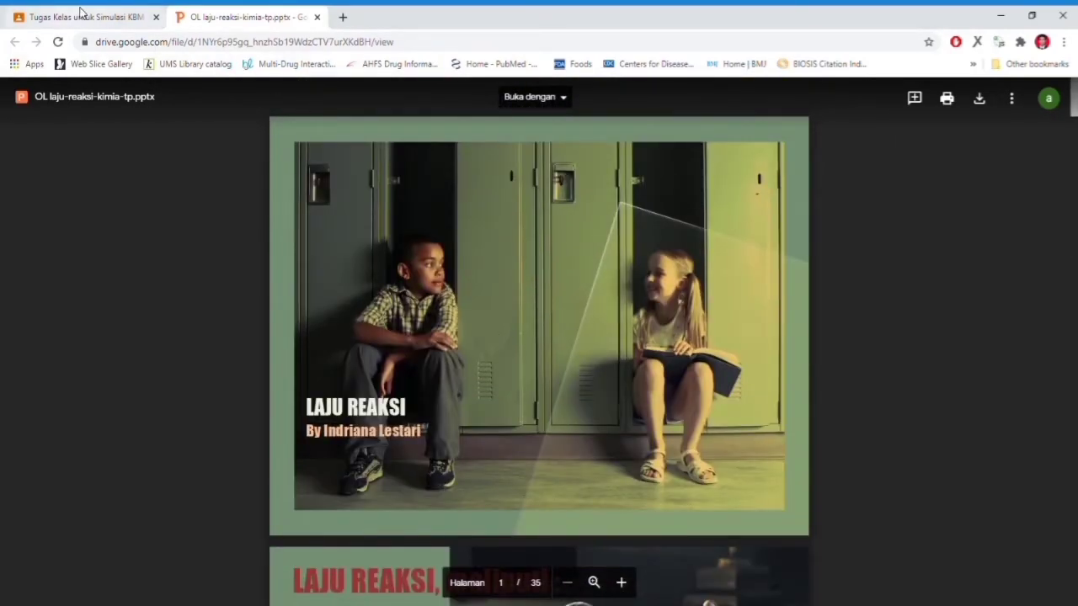
{"action": "left_click", "coordinate": [81, 12]}
{"action": "left_click", "coordinate": [318, 17]}
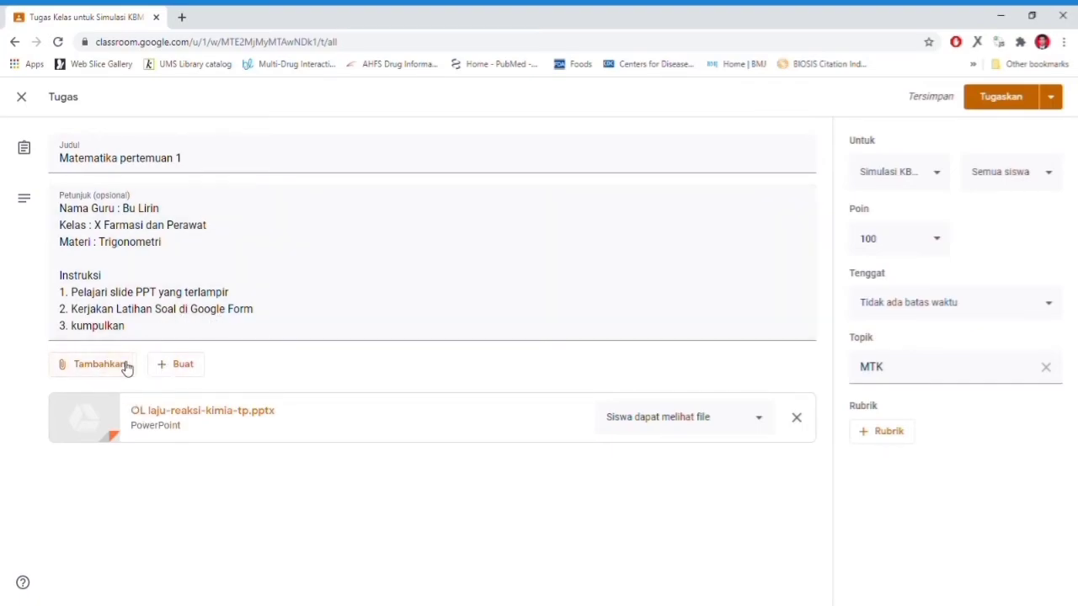
- Create a new Google Form from the assignment and title it "Evaluasi materi Trigonometri"
{"action": "left_click", "coordinate": [186, 367]}
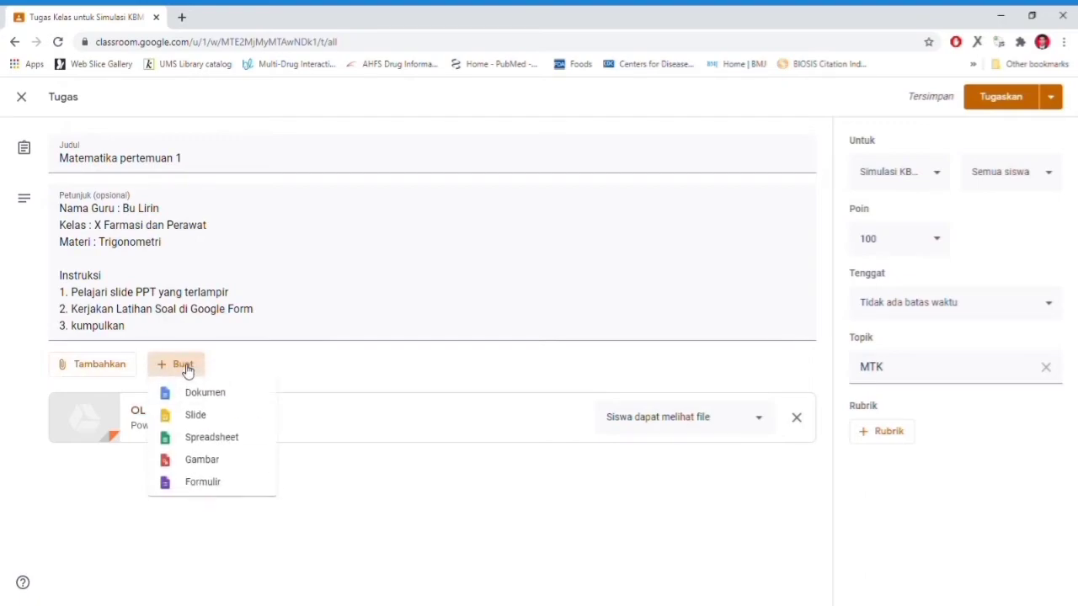
{"action": "left_click", "coordinate": [214, 490]}
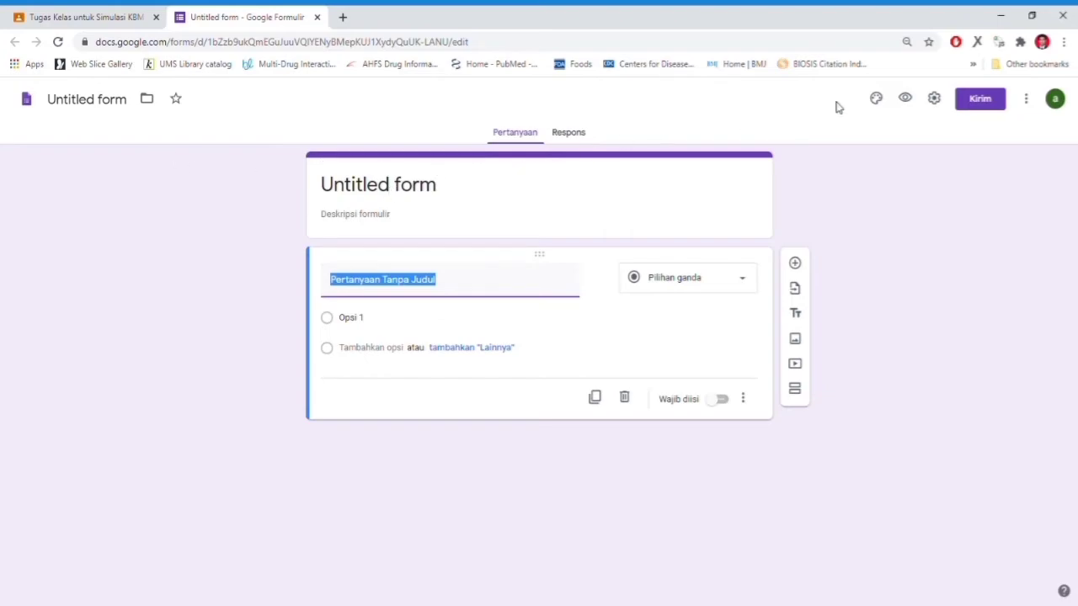
{"action": "left_click", "coordinate": [355, 188]}
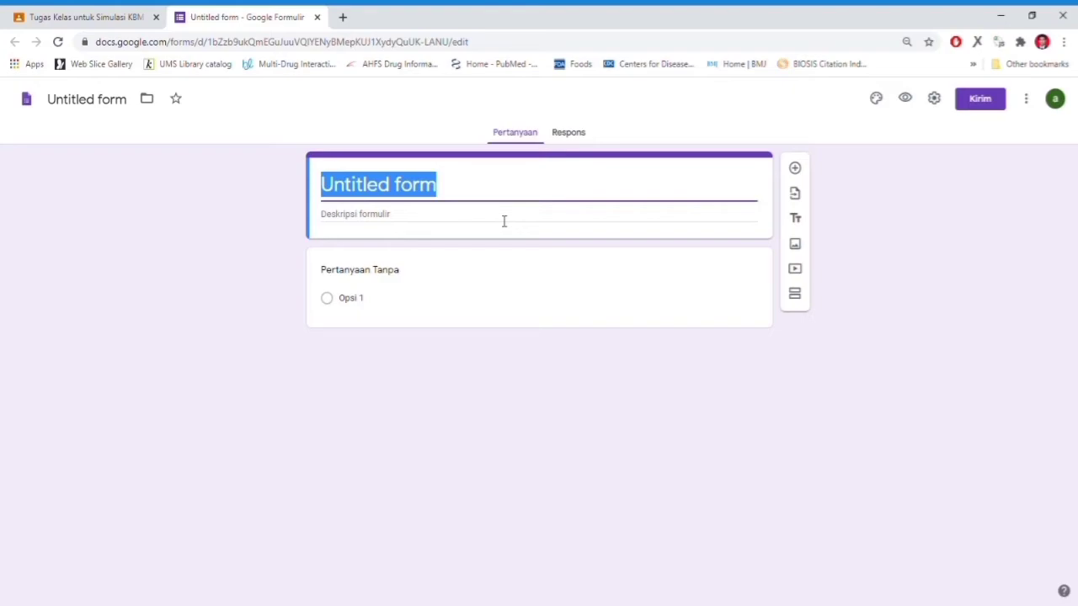
{"action": "type", "text": "M"}
{"action": "key", "text": "BackSpace"}
{"action": "type", "text": "E"}
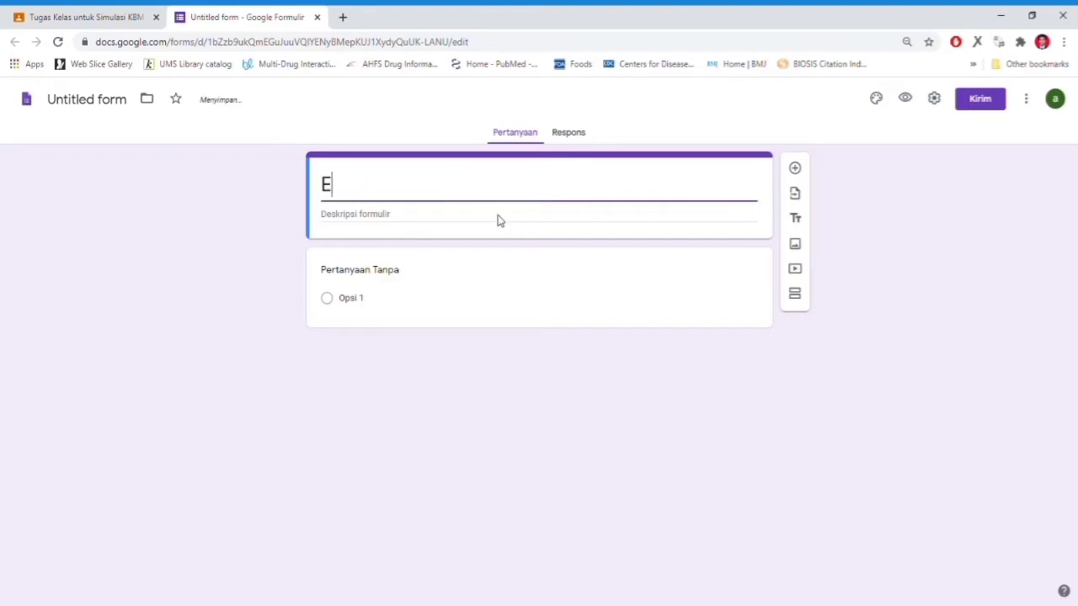
{"action": "type", "text": "valuasi ma"}
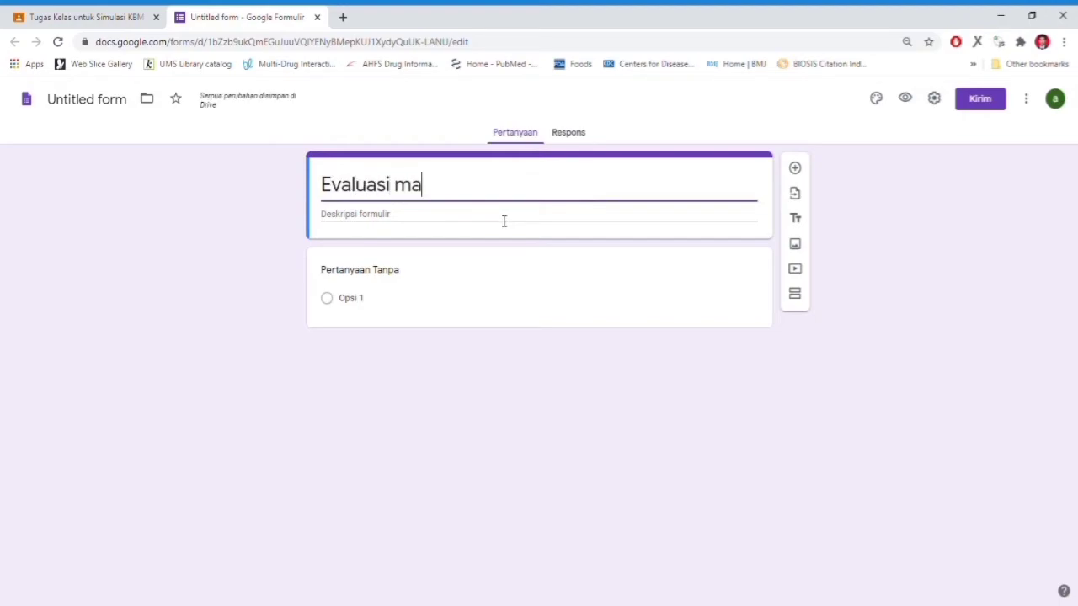
{"action": "type", "text": "teri Tri"}
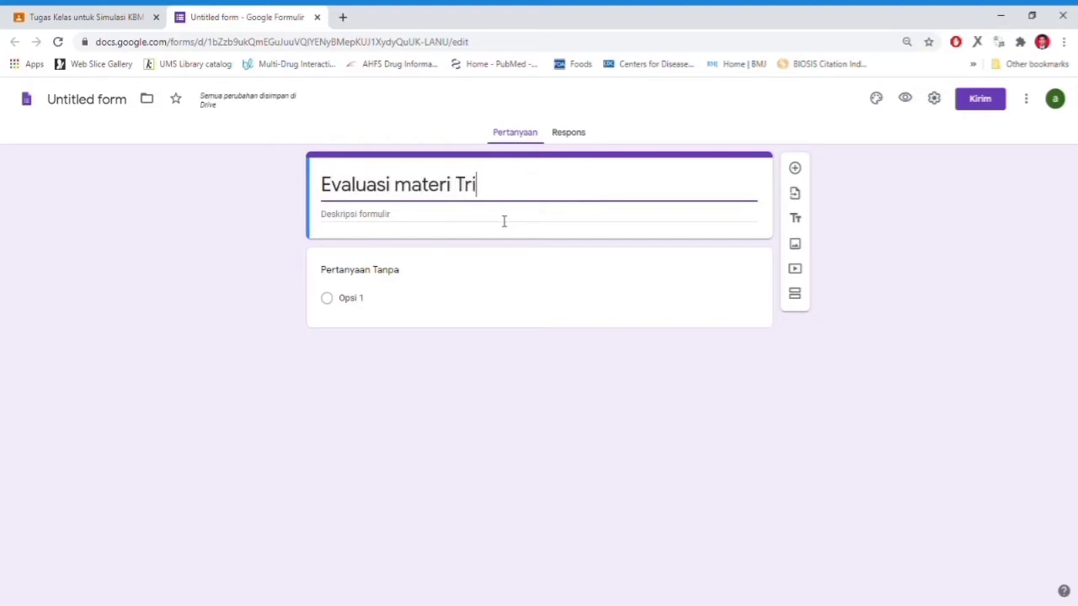
{"action": "type", "text": "gonometri"}
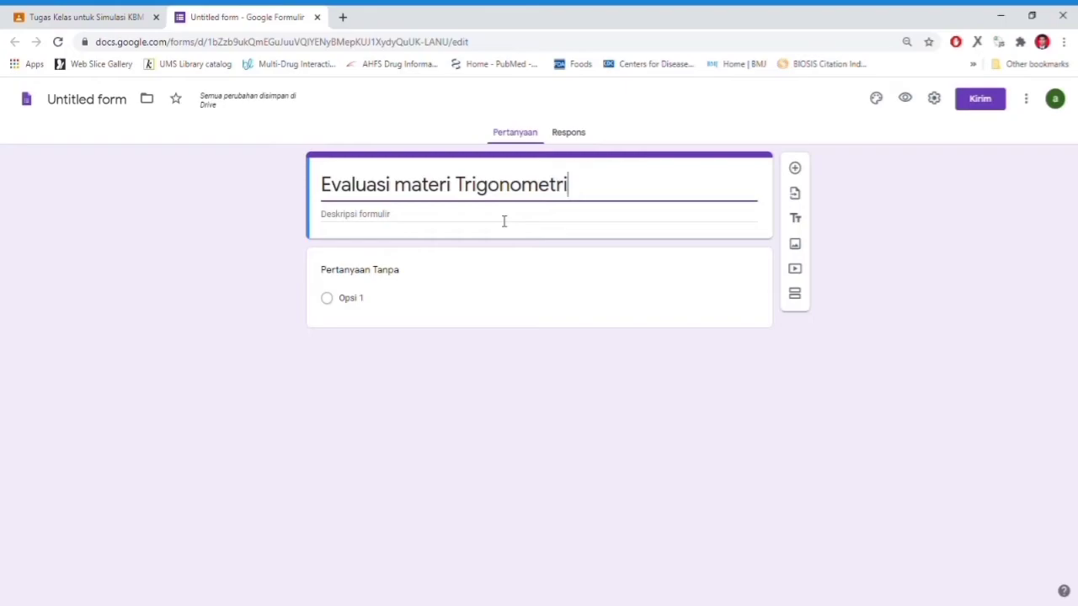
{"action": "left_click", "coordinate": [101, 105]}
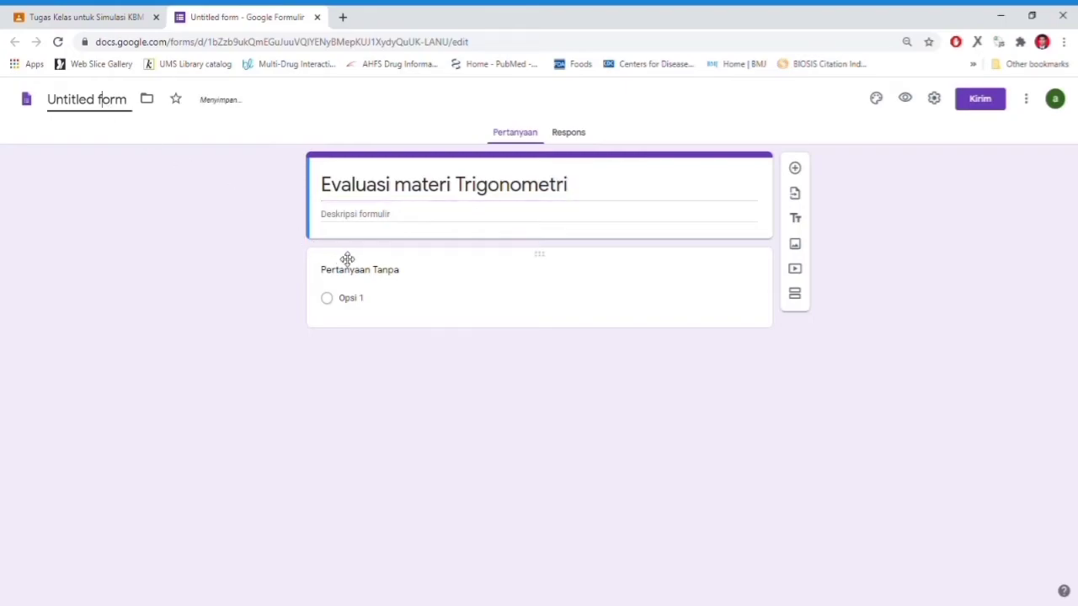
- Make the first question a short-answer "Nama Siswa" and add a second, multiple-choice question titled "asdf"
{"action": "left_click", "coordinate": [371, 279]}
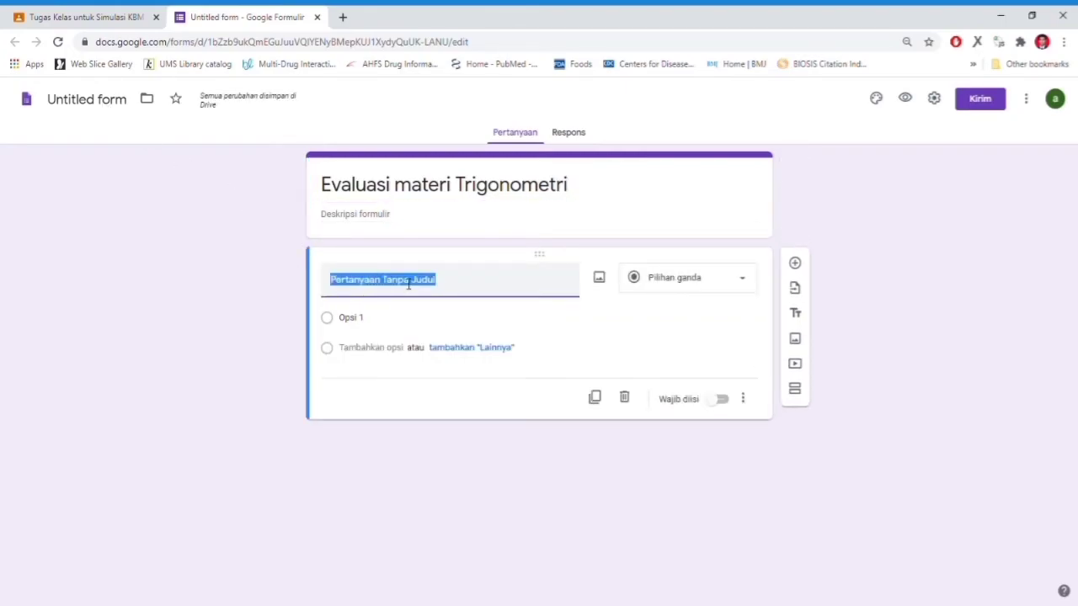
{"action": "type", "text": "Nama Siswa"}
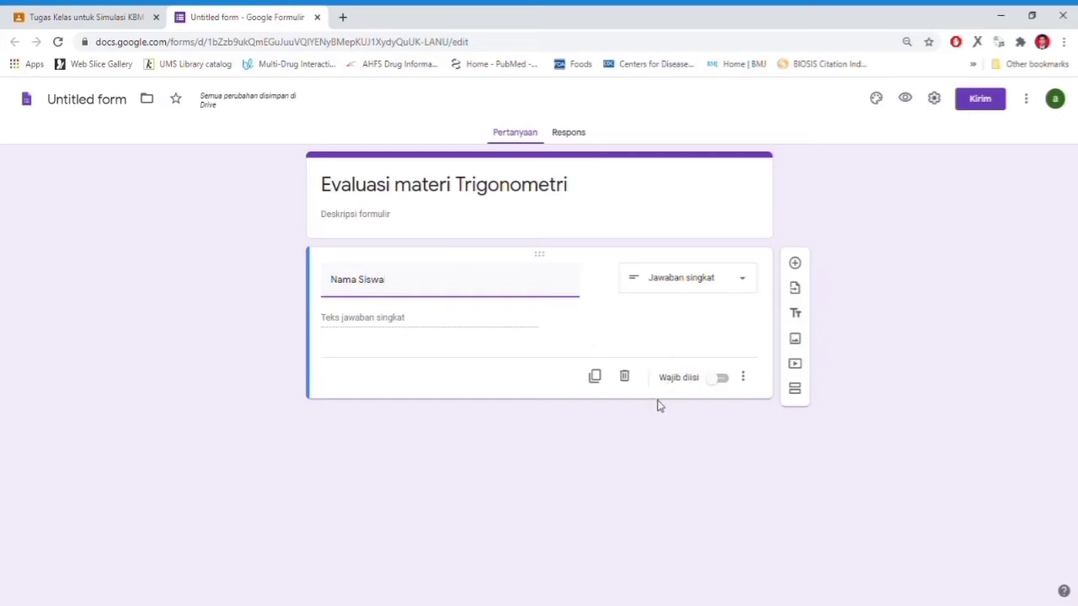
{"action": "left_click", "coordinate": [795, 266]}
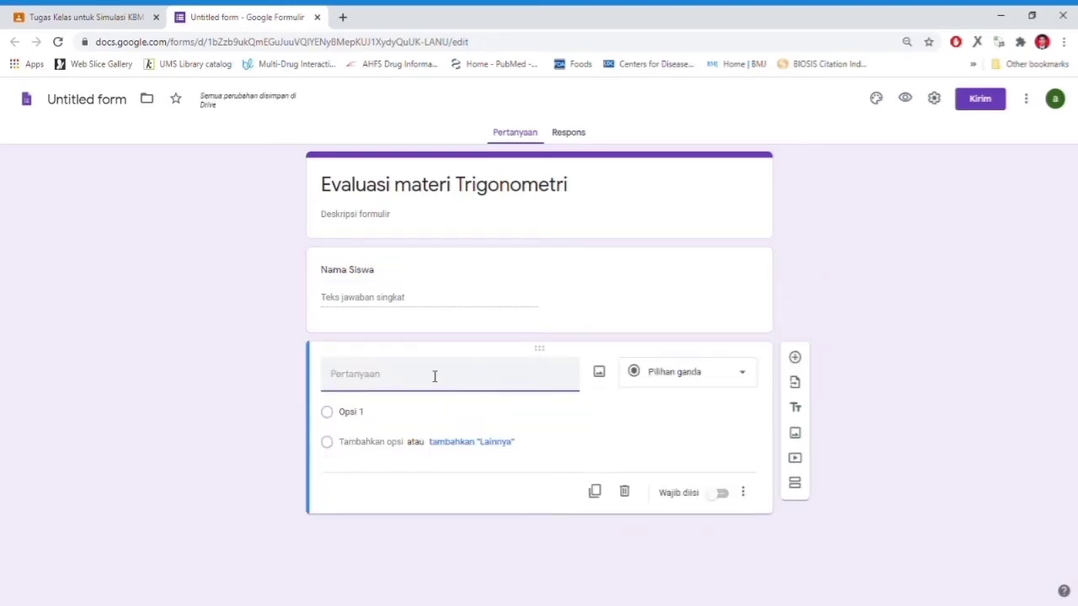
{"action": "type", "text": "a"}
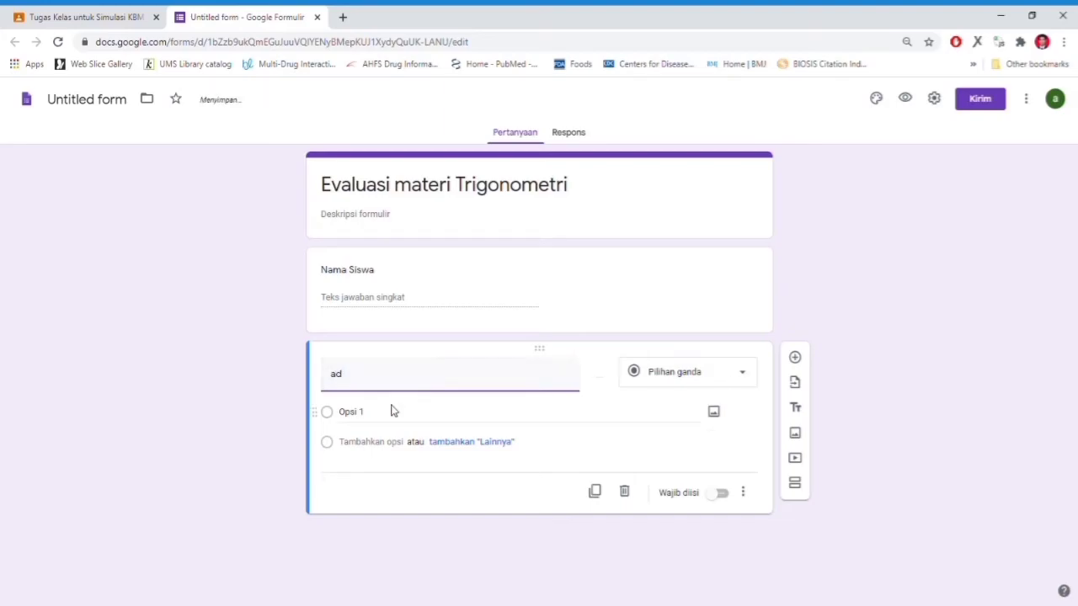
{"action": "type", "text": "sdf"}
{"action": "left_click", "coordinate": [411, 410]}
{"action": "left_click", "coordinate": [720, 379]}
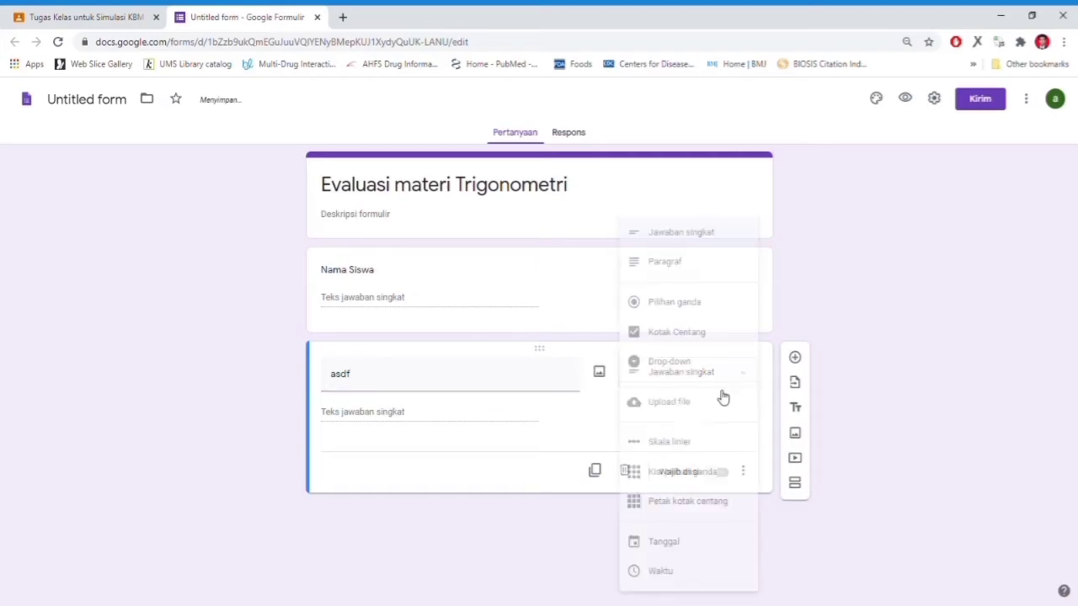
{"action": "left_click", "coordinate": [688, 303]}
- Enter the answer options 1, 2, 3 and 4 for the "asdf" question
{"action": "left_click", "coordinate": [355, 414]}
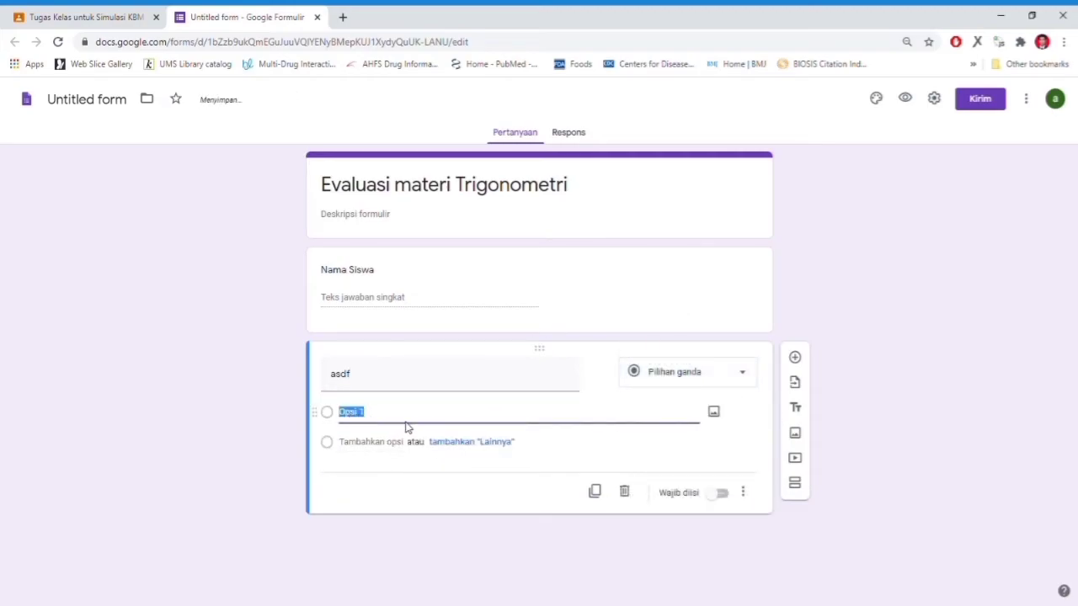
{"action": "type", "text": "1"}
{"action": "key", "text": "Return"}
{"action": "type", "text": "2"}
{"action": "key", "text": "Return"}
{"action": "type", "text": "3"}
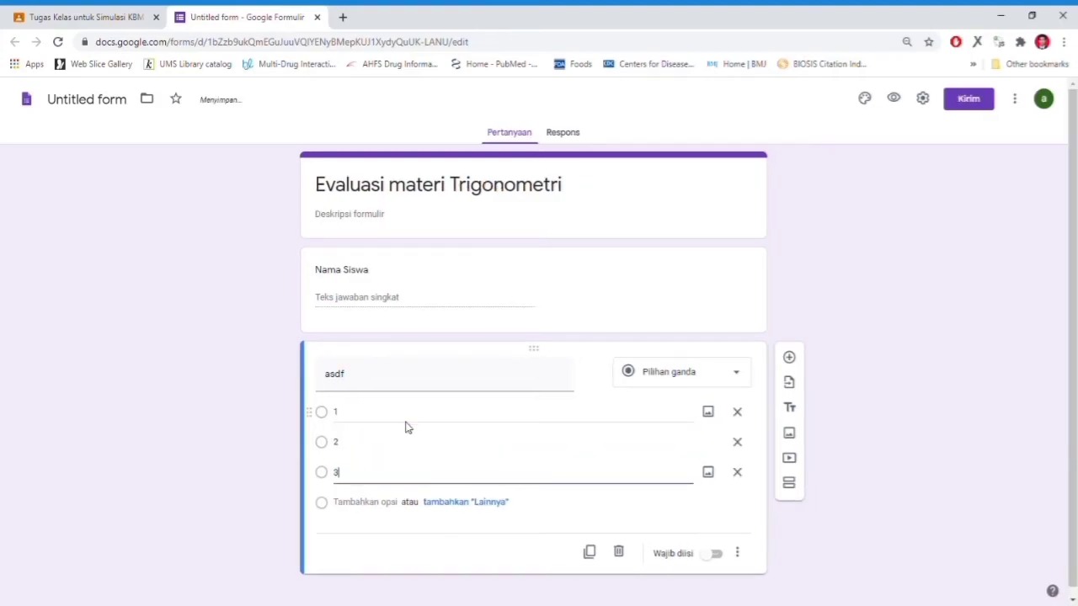
{"action": "key", "text": "Return"}
{"action": "type", "text": "4"}
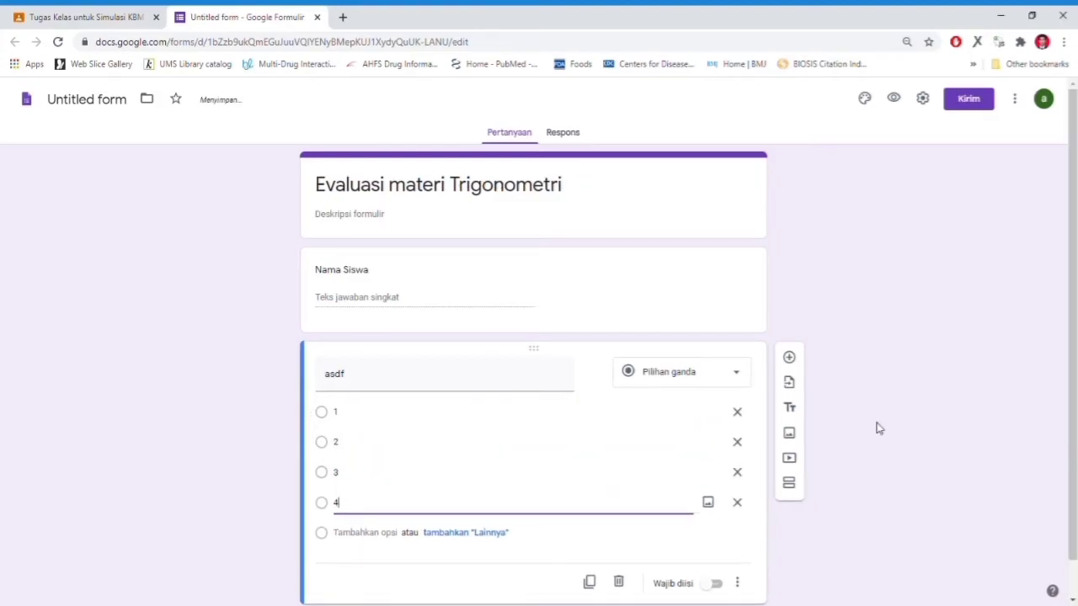
- Make both the "asdf" question and the "Nama Siswa" question required
{"action": "scroll", "coordinate": [875, 428], "scroll_direction": "down", "scroll_amount": 1}
{"action": "left_click", "coordinate": [715, 547]}
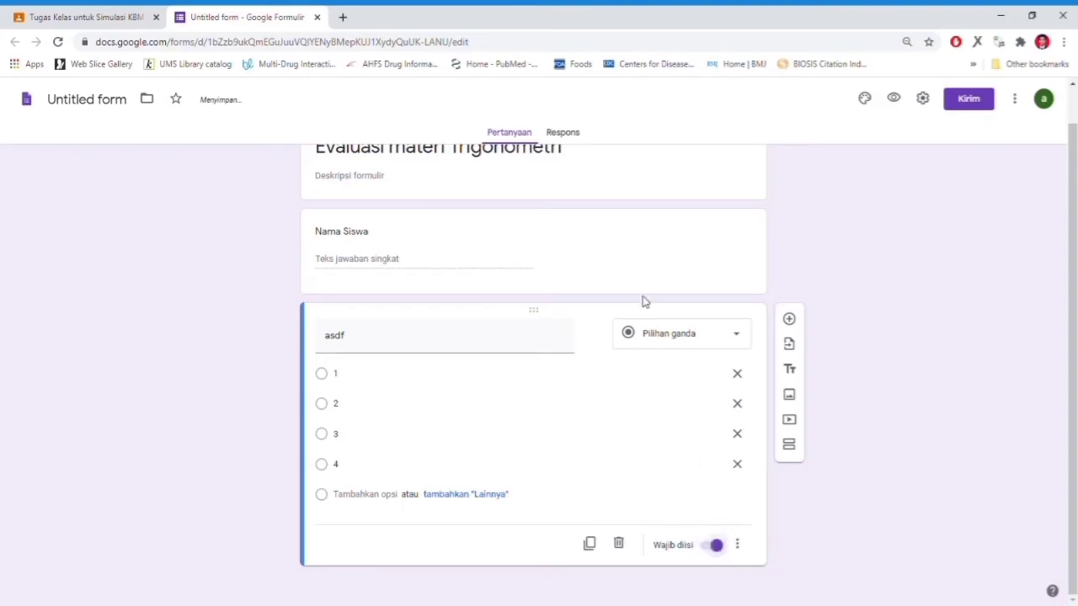
{"action": "left_click", "coordinate": [657, 272]}
{"action": "left_click", "coordinate": [713, 365]}
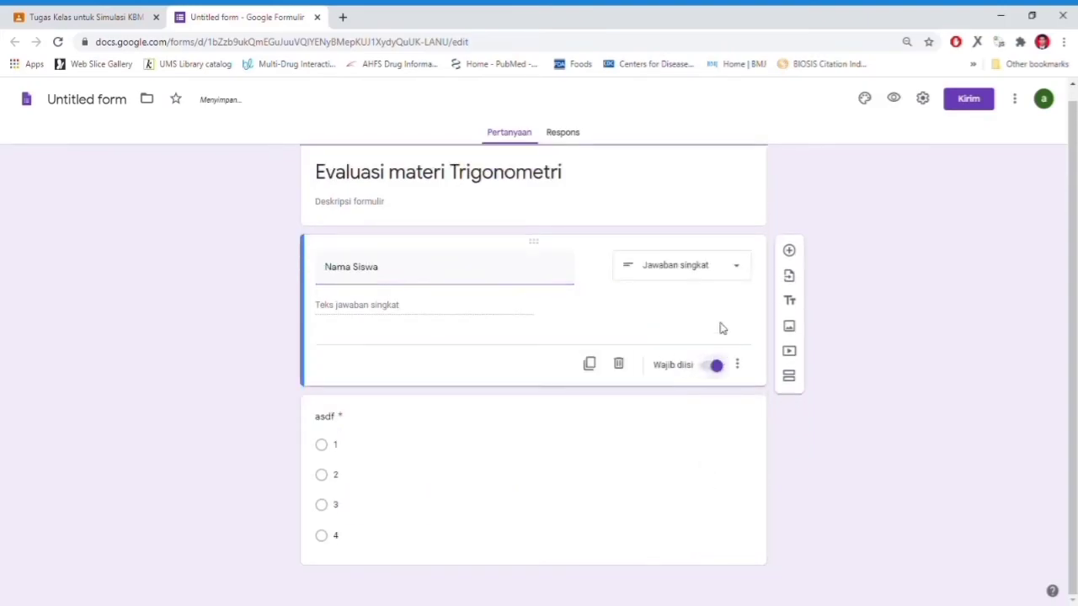
{"action": "left_click", "coordinate": [672, 447]}
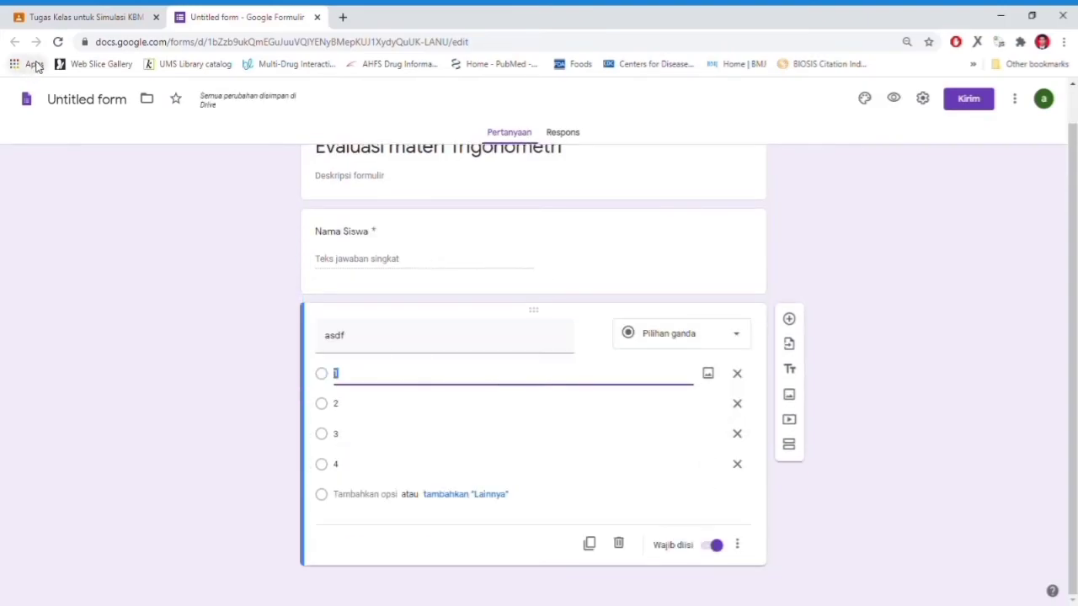
- Rename the form file as "Evaluasi materi Trigonometri" by reusing the form's own title text
{"action": "left_click", "coordinate": [83, 108]}
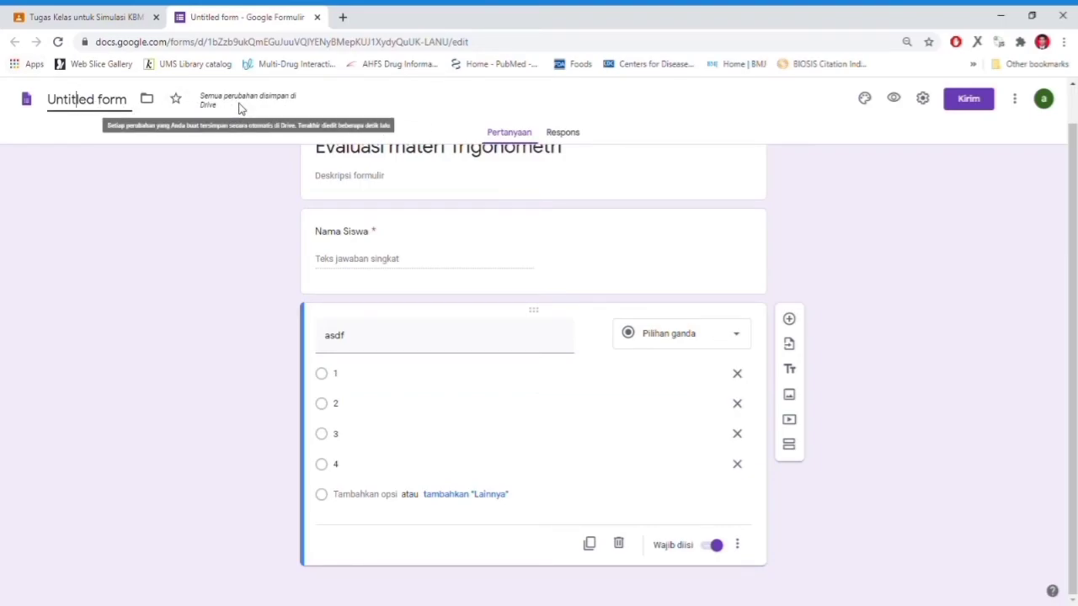
{"action": "scroll", "coordinate": [182, 206], "scroll_direction": "up", "scroll_amount": 1}
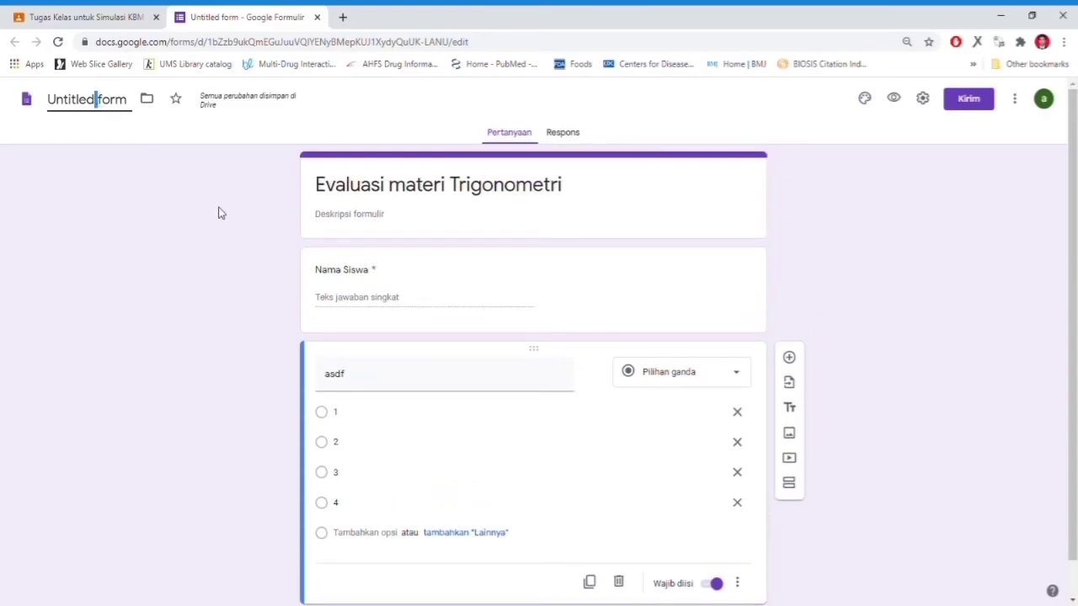
{"action": "triple_click", "coordinate": [350, 181]}
{"action": "key", "text": "ctrl+c"}
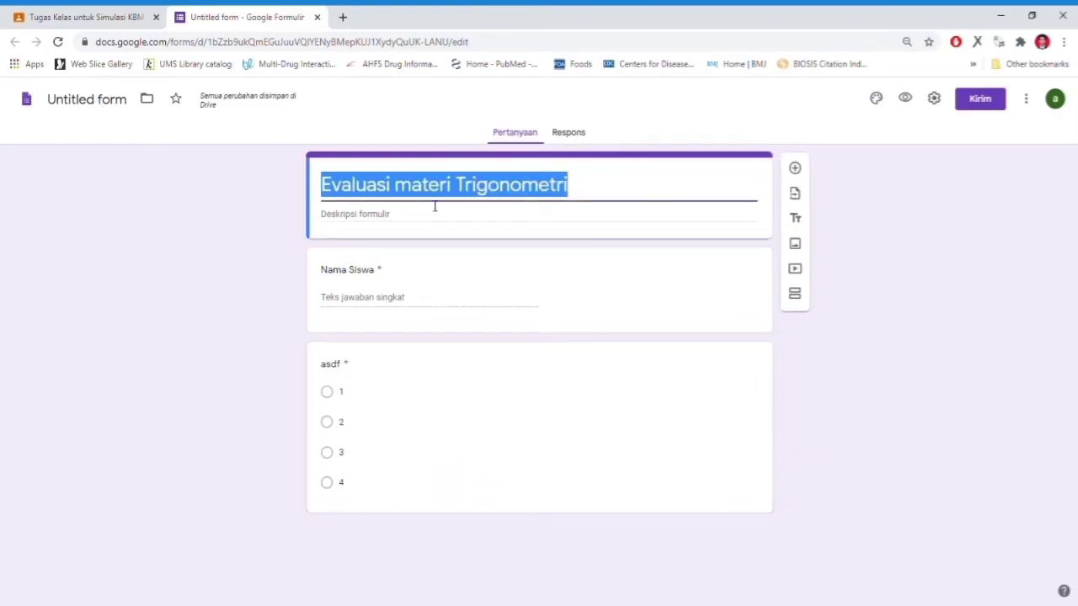
{"action": "left_click", "coordinate": [74, 102]}
{"action": "key", "text": "ctrl+a"}
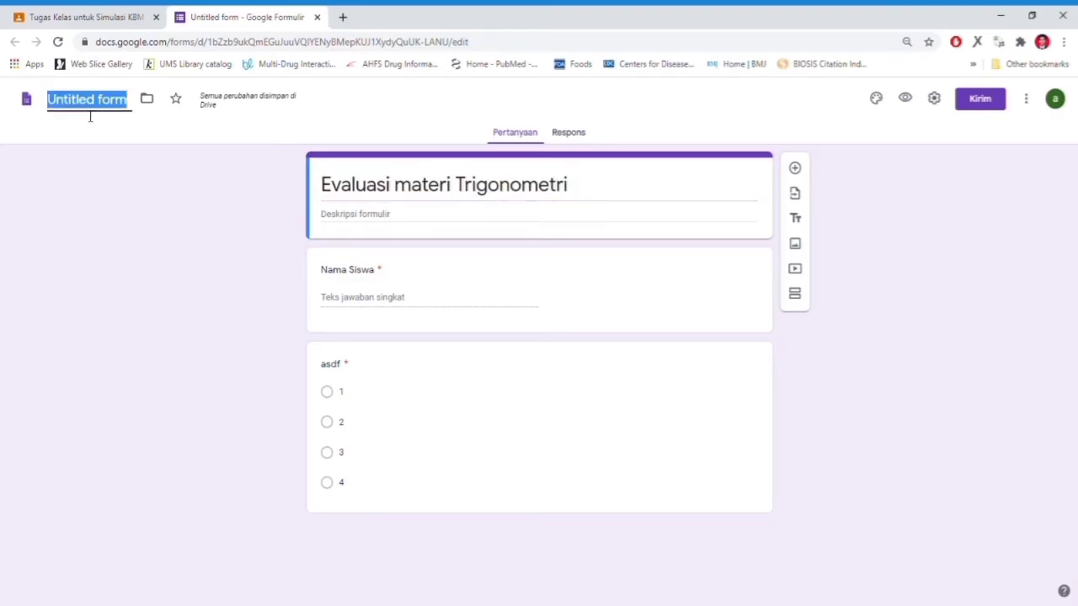
{"action": "key", "text": "ctrl+v"}
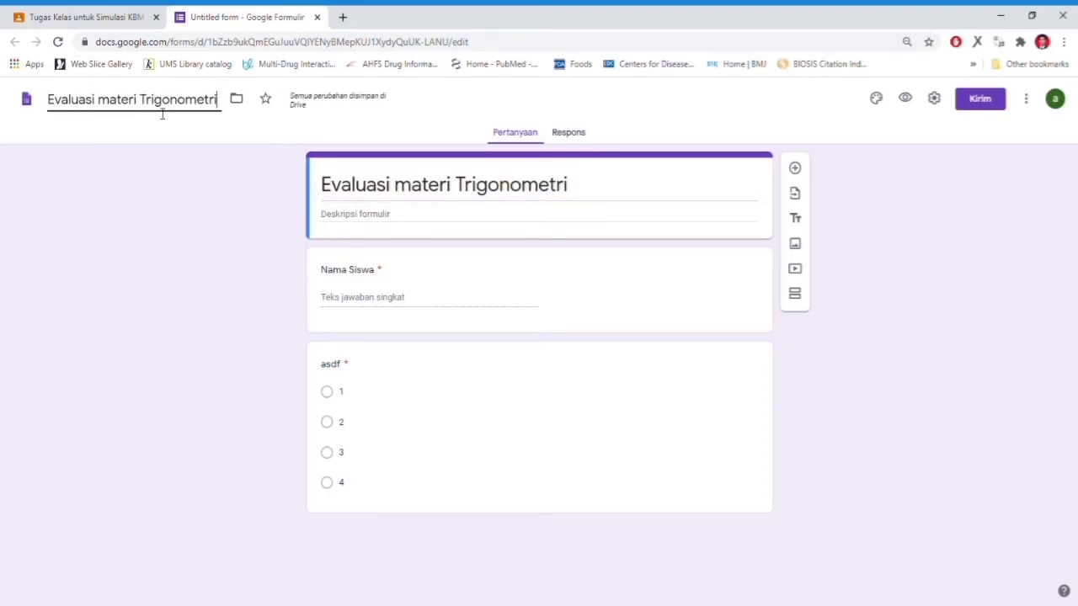
- Close the form, reload the Classroom page and reopen the "Matematika pertemuan 1" draft for editing
{"action": "left_click", "coordinate": [317, 18]}
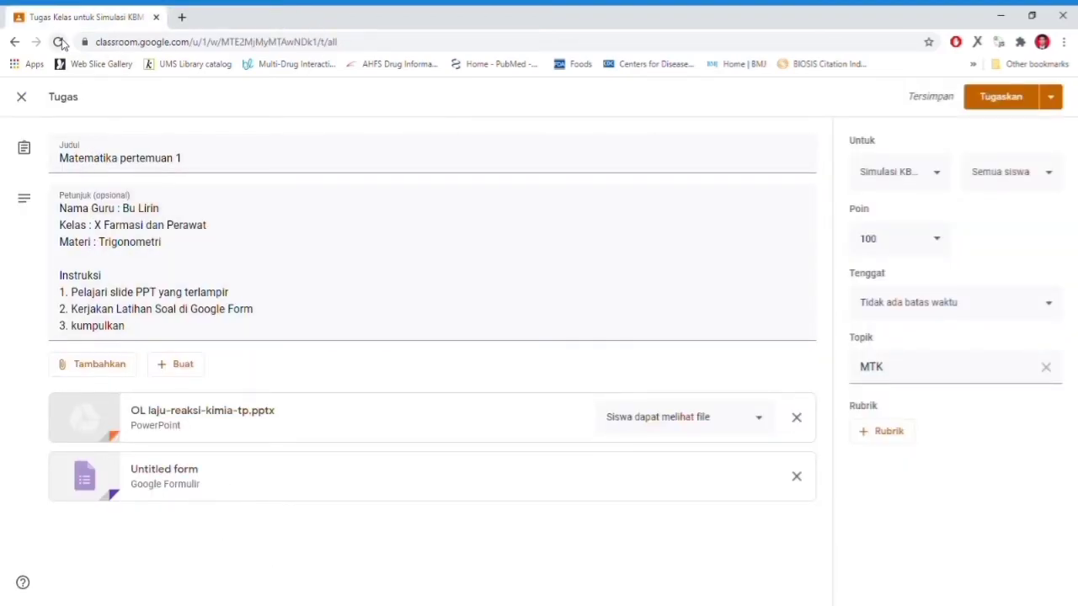
{"action": "left_click", "coordinate": [60, 43]}
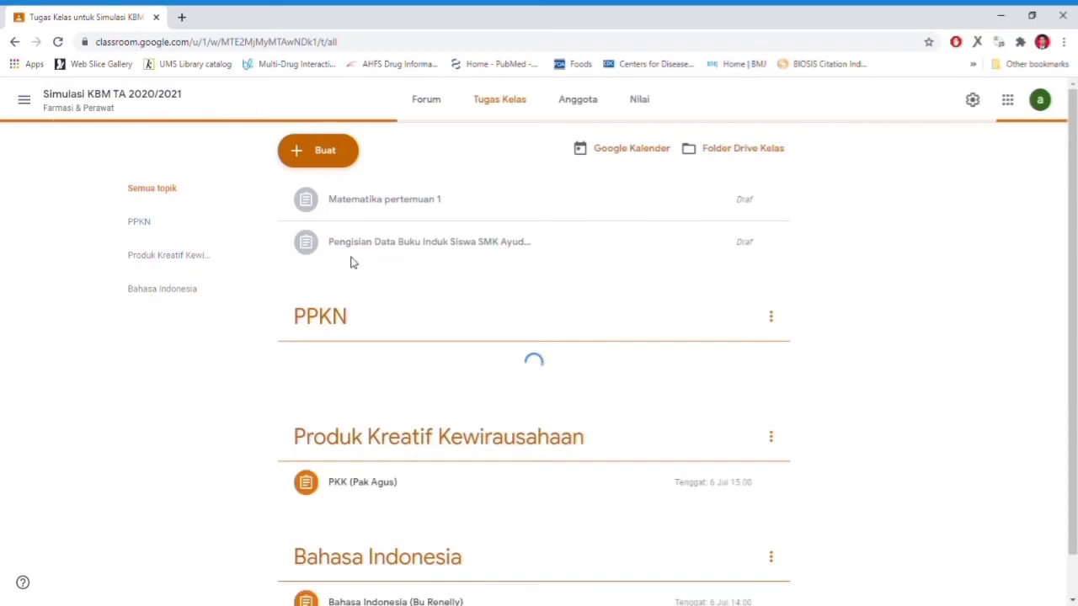
{"action": "left_click", "coordinate": [384, 202]}
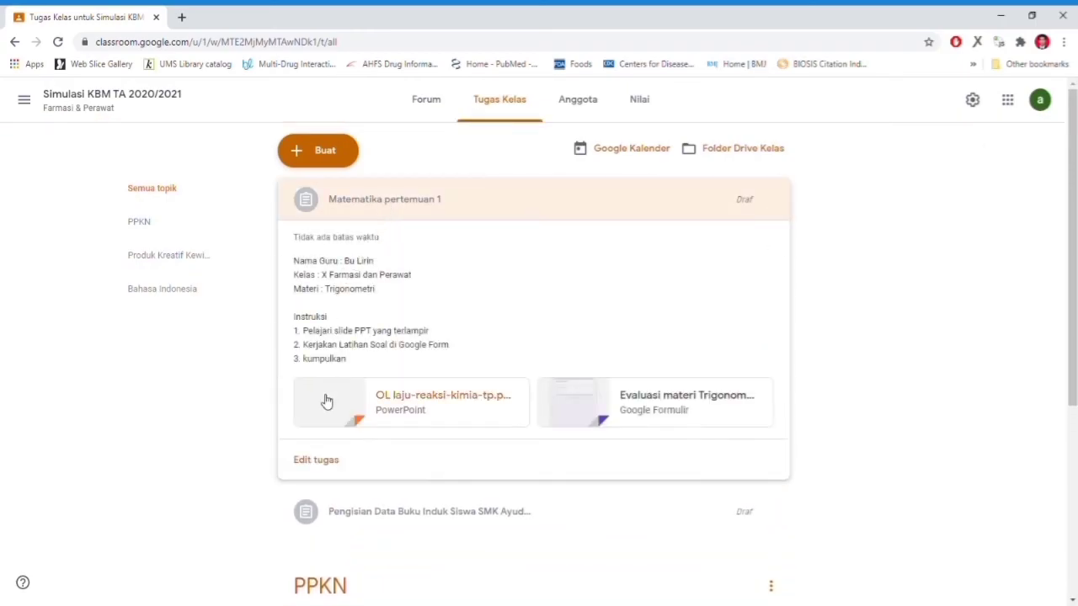
{"action": "left_click", "coordinate": [322, 464]}
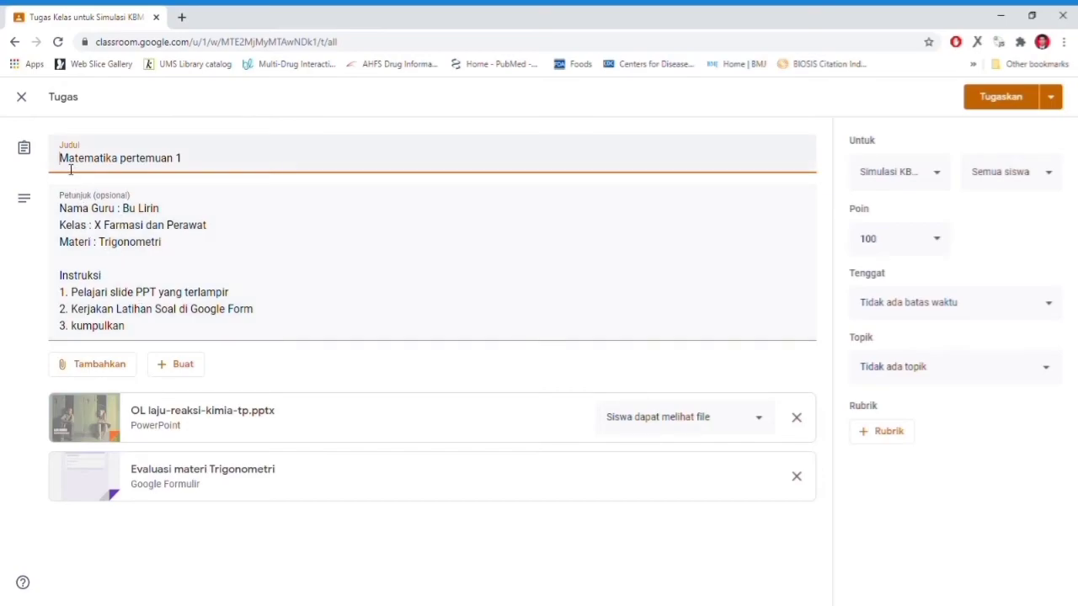
{"action": "left_click_drag", "start_coordinate": [59, 160], "coordinate": [175, 160]}
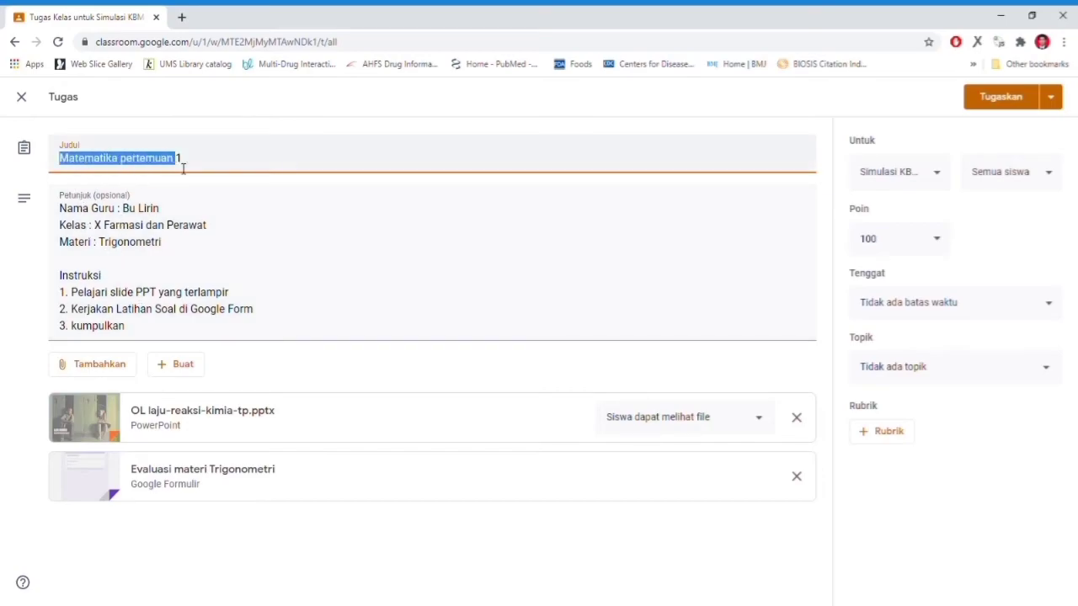
{"action": "left_click", "coordinate": [76, 213]}
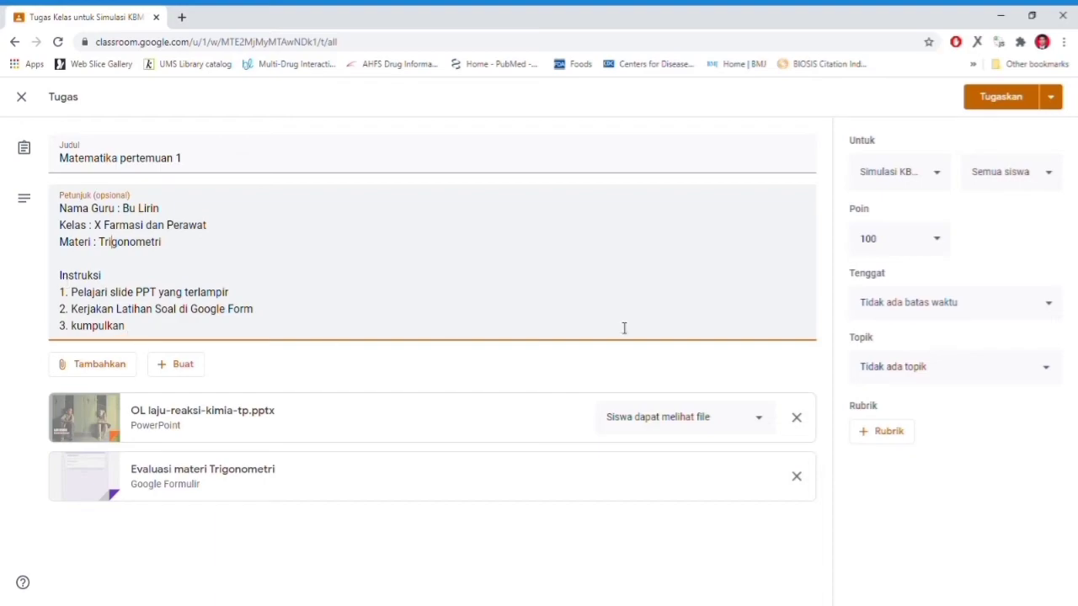
{"action": "left_click", "coordinate": [904, 308]}
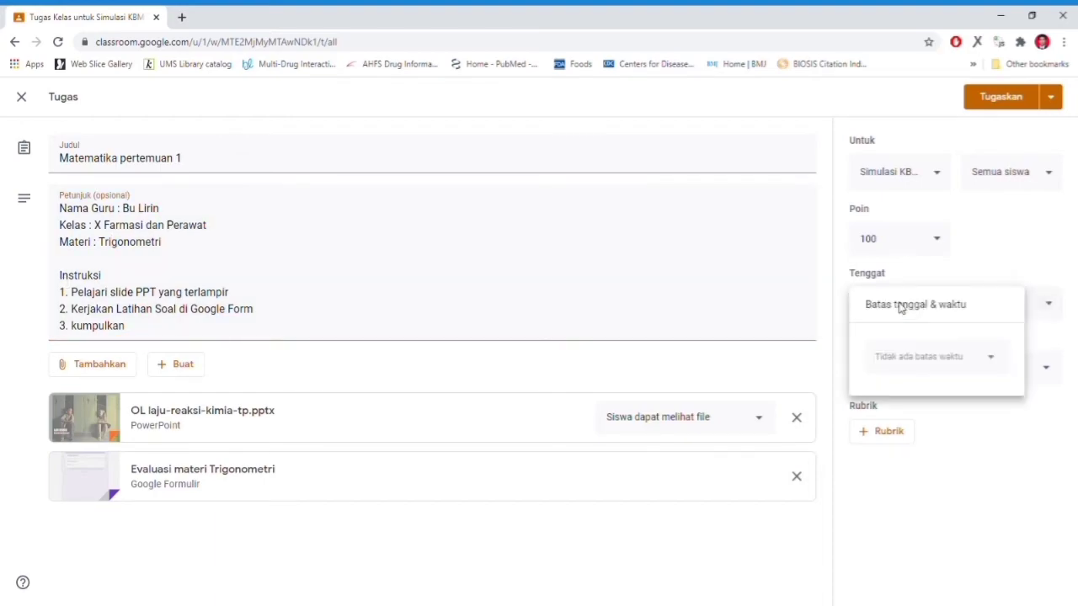
{"action": "left_click", "coordinate": [956, 364]}
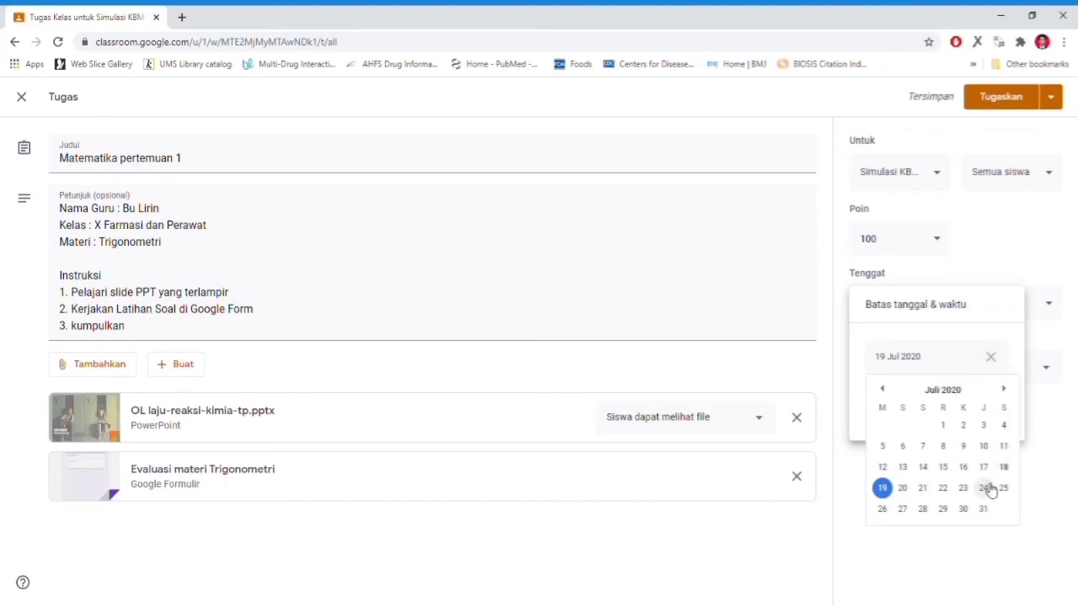
{"action": "left_click", "coordinate": [991, 357]}
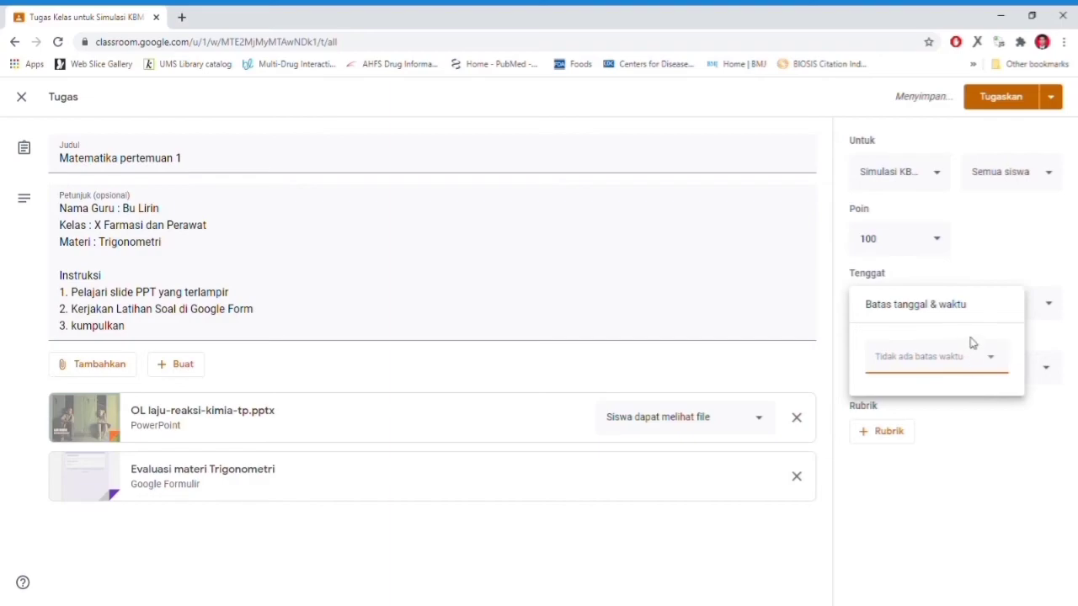
{"action": "left_click", "coordinate": [771, 379]}
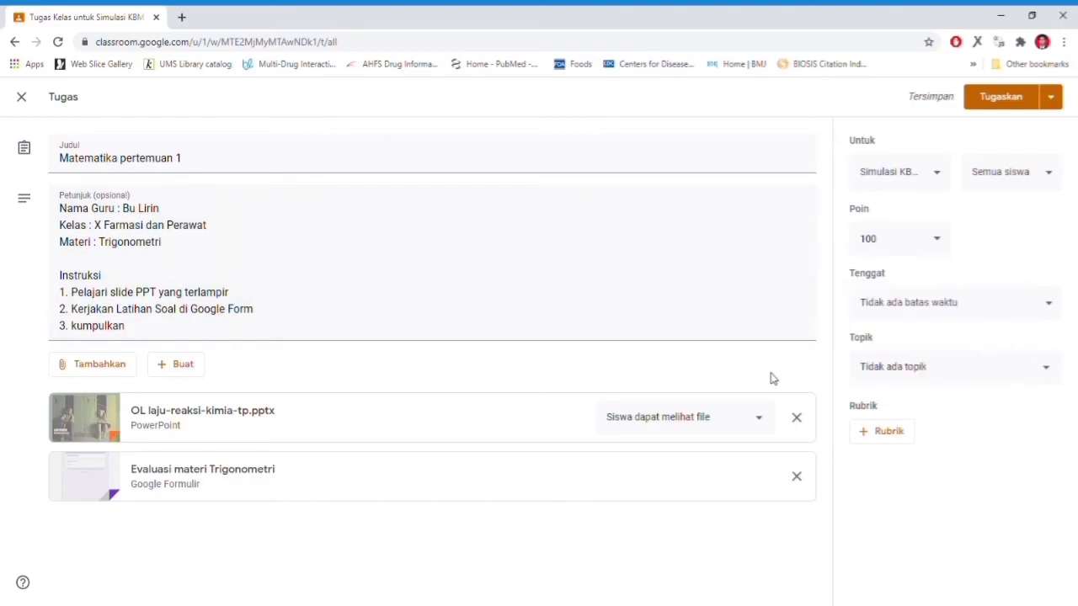
- Create the topic "MTK" for the assignment and publish it to all students
{"action": "left_click", "coordinate": [939, 368]}
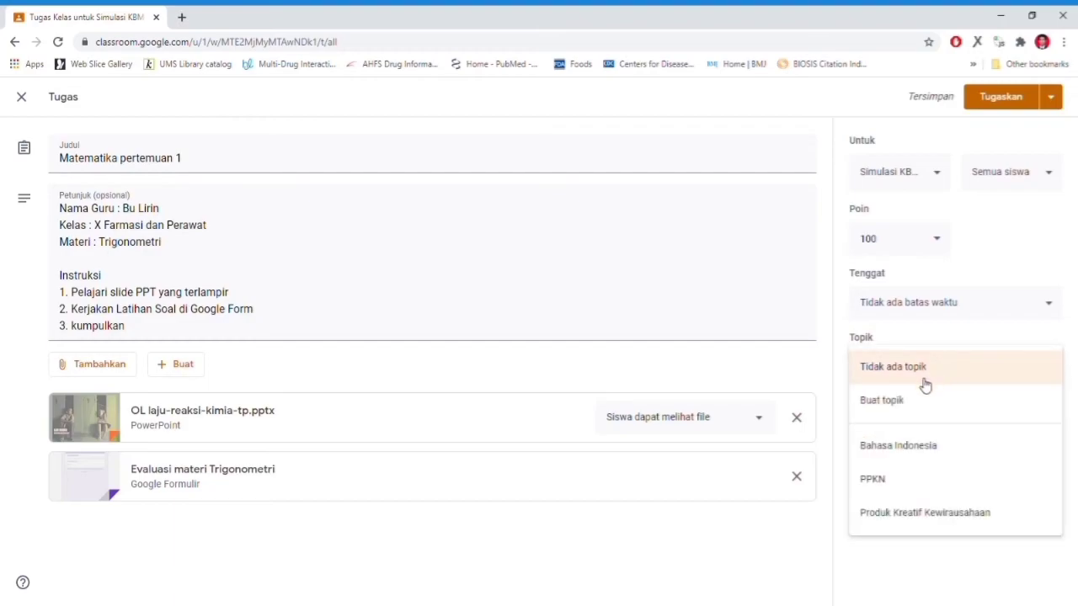
{"action": "left_click", "coordinate": [909, 407]}
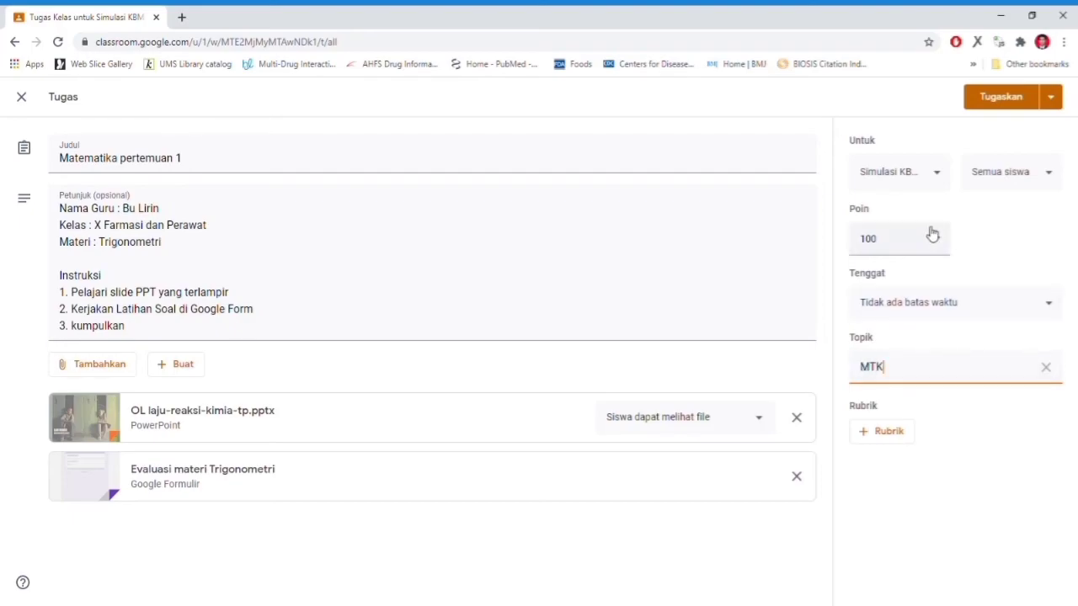
{"action": "left_click", "coordinate": [995, 94]}
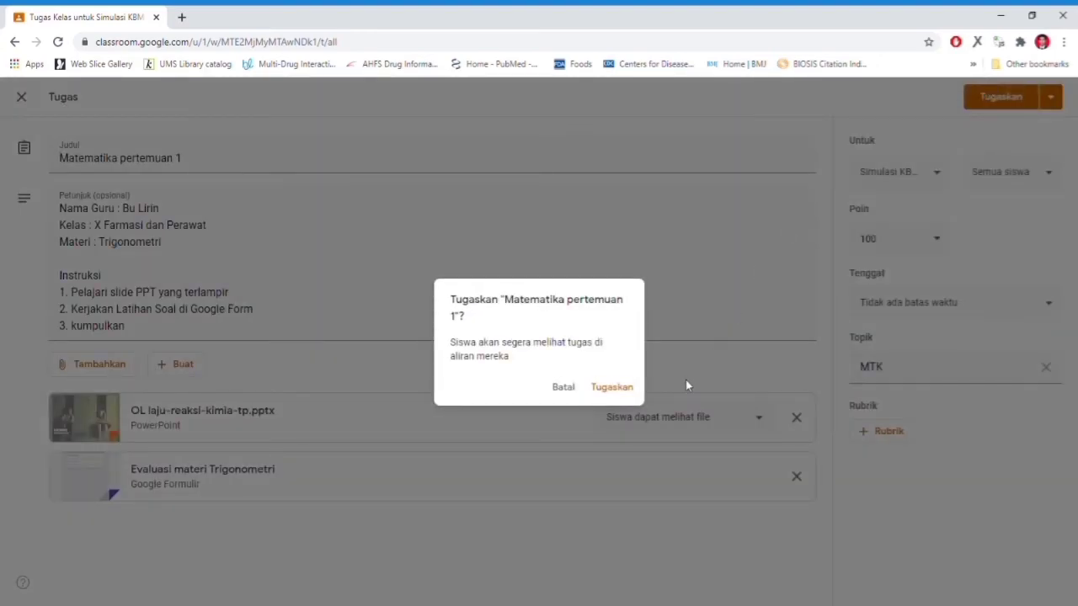
{"action": "left_click", "coordinate": [613, 389]}
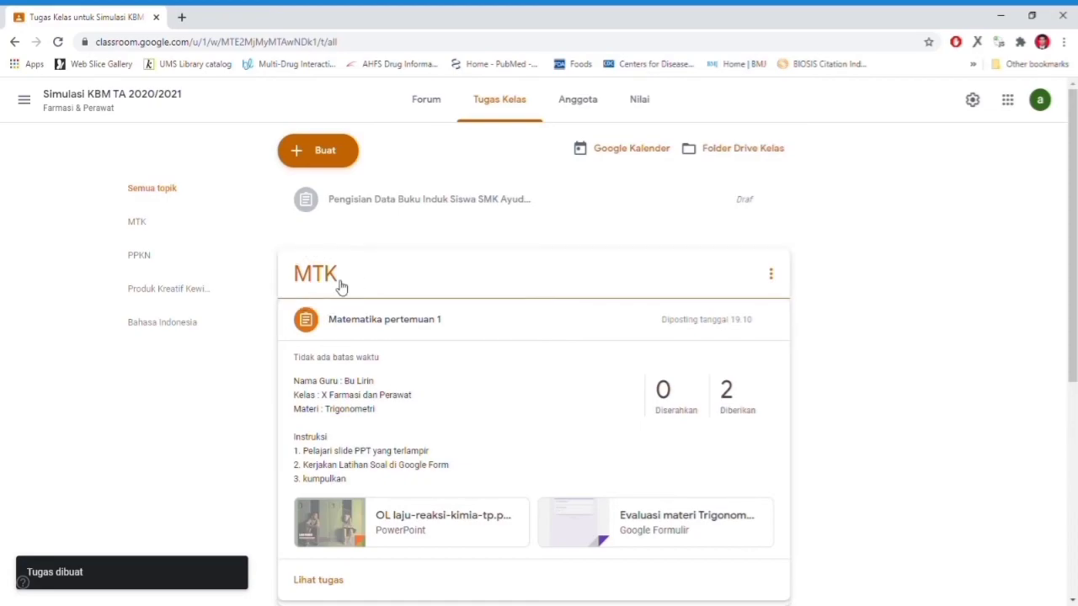
- Review the classwork list, expanding "PPKN Pertemuan 1" and "Matematika pertemuan 1" to examine their instructions and attachments
{"action": "scroll", "coordinate": [390, 283], "scroll_direction": "down", "scroll_amount": 3}
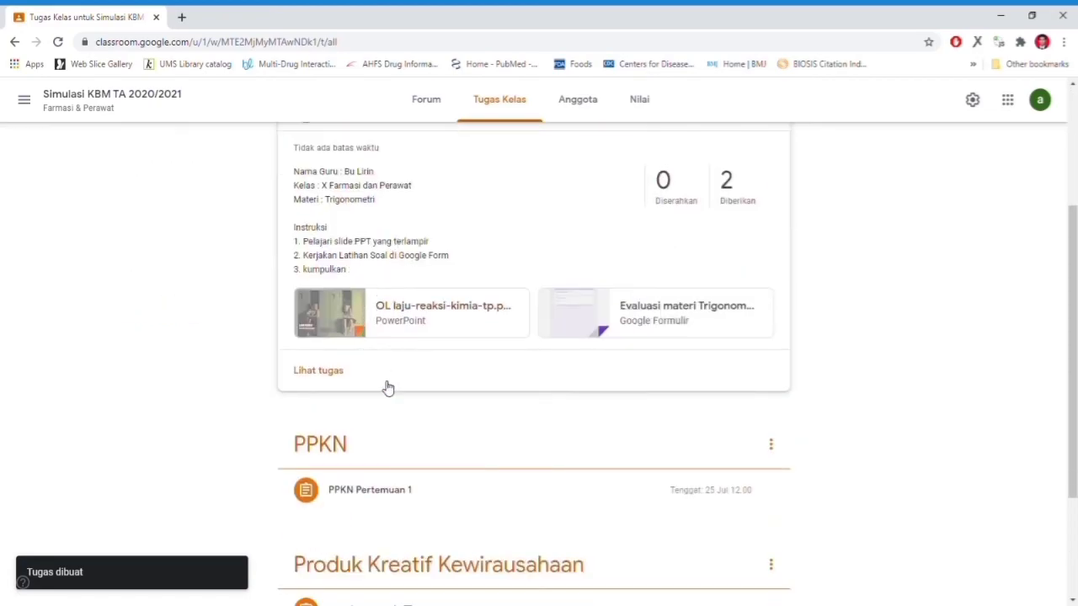
{"action": "scroll", "coordinate": [381, 450], "scroll_direction": "up", "scroll_amount": 3}
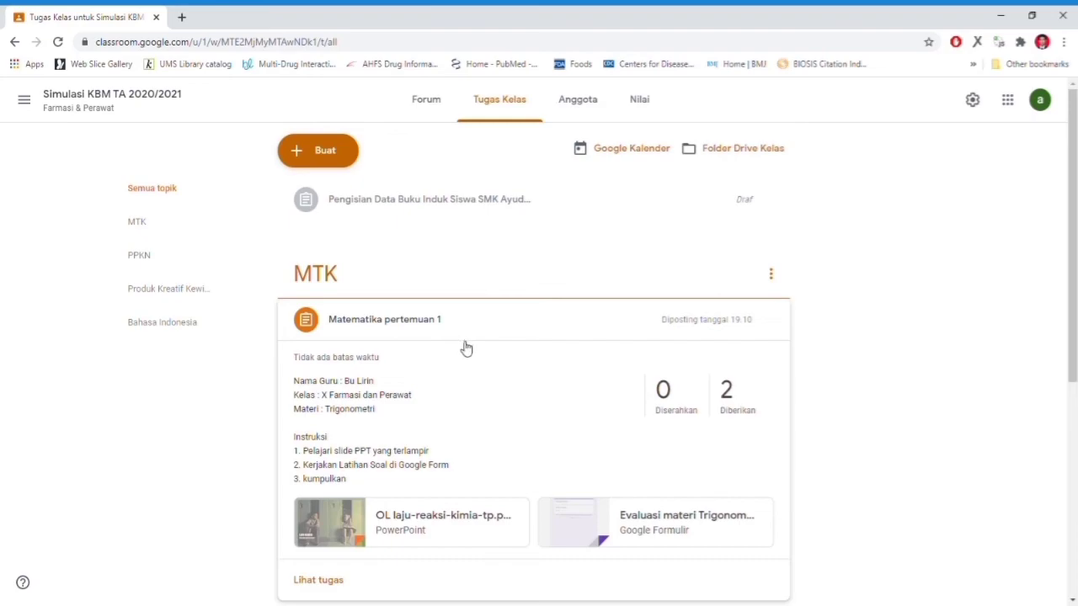
{"action": "scroll", "coordinate": [474, 371], "scroll_direction": "down", "scroll_amount": 3}
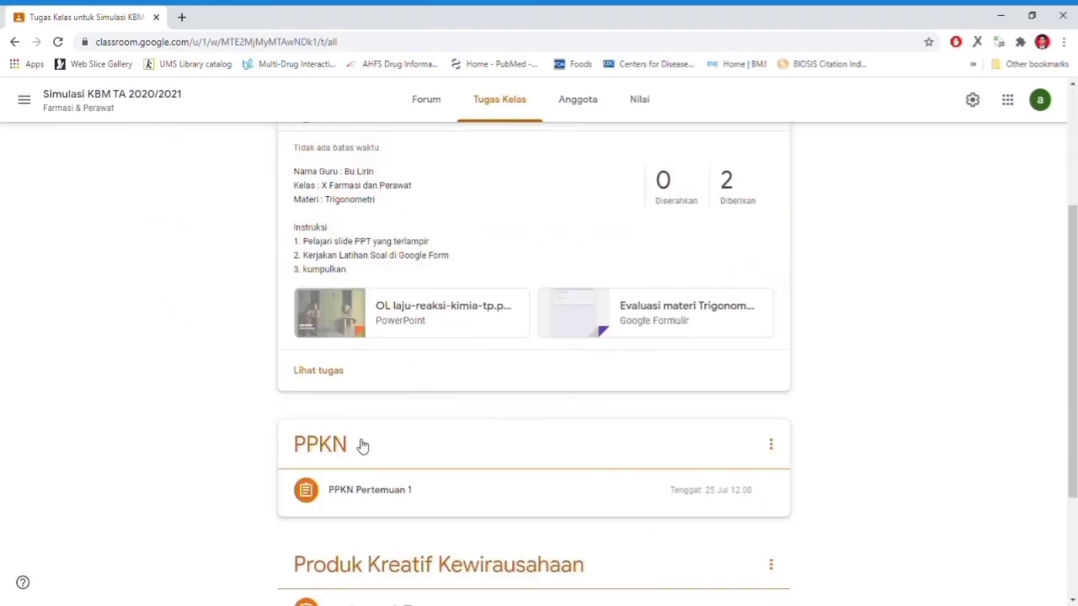
{"action": "left_click", "coordinate": [410, 495]}
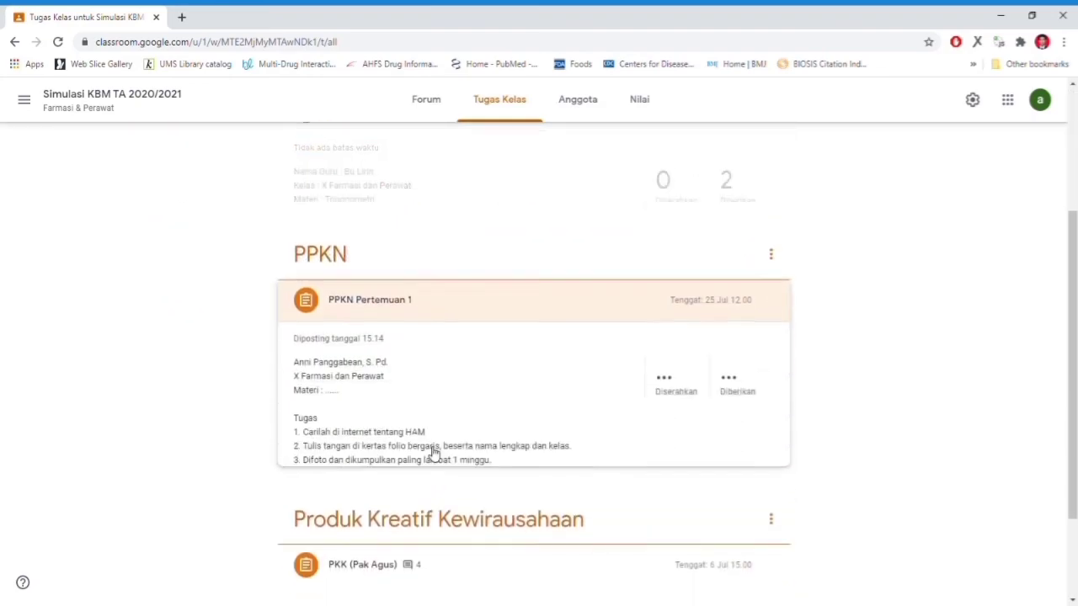
{"action": "scroll", "coordinate": [425, 406], "scroll_direction": "down", "scroll_amount": 1}
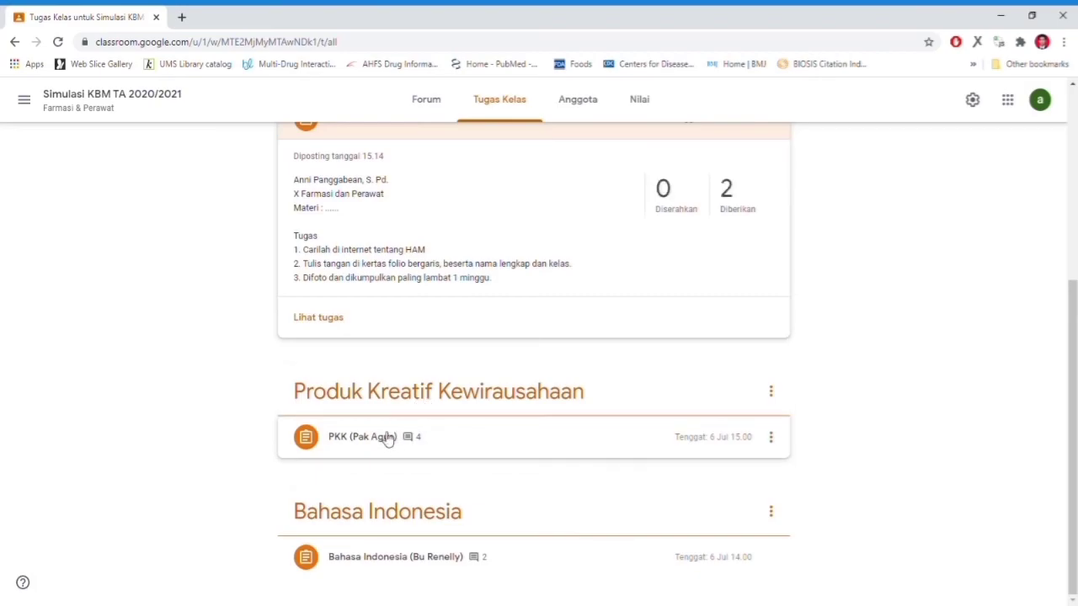
{"action": "scroll", "coordinate": [362, 492], "scroll_direction": "up", "scroll_amount": 4}
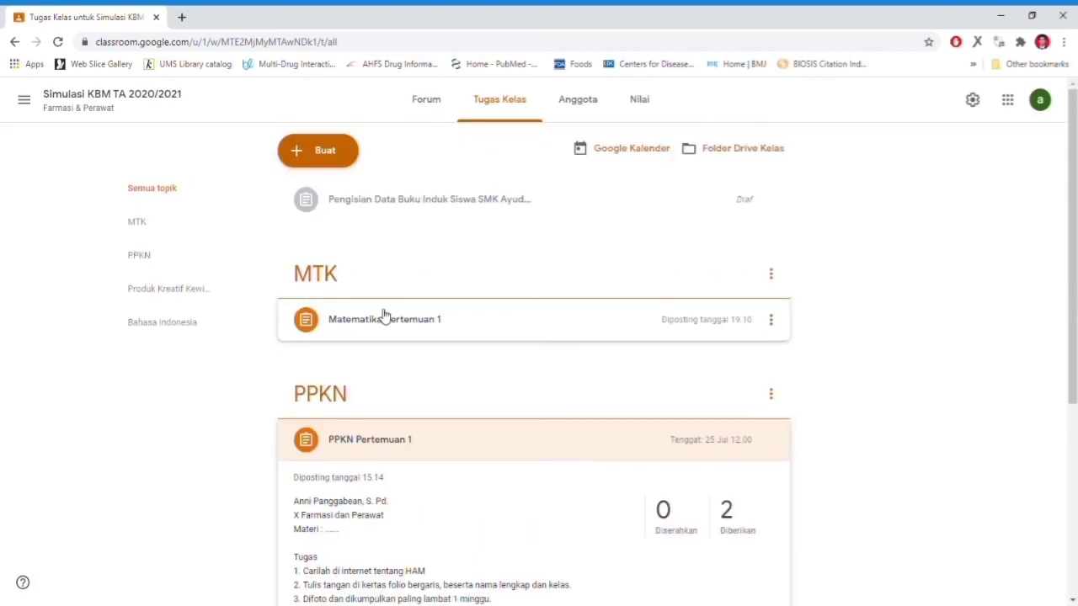
{"action": "left_click", "coordinate": [398, 319]}
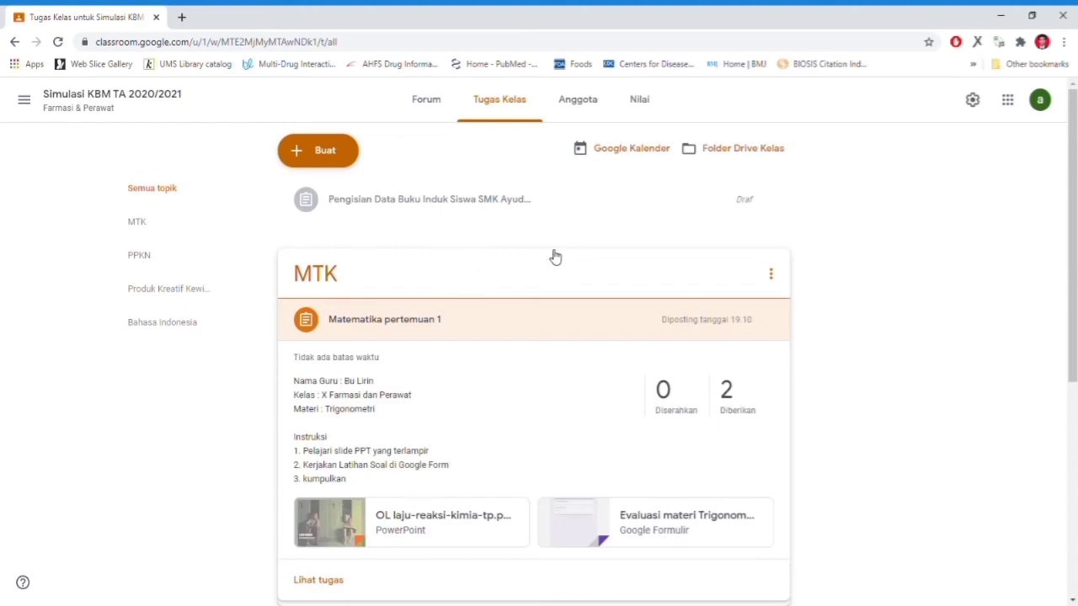
- View the class's grade book and go to the class Forum page
{"action": "left_click", "coordinate": [639, 102]}
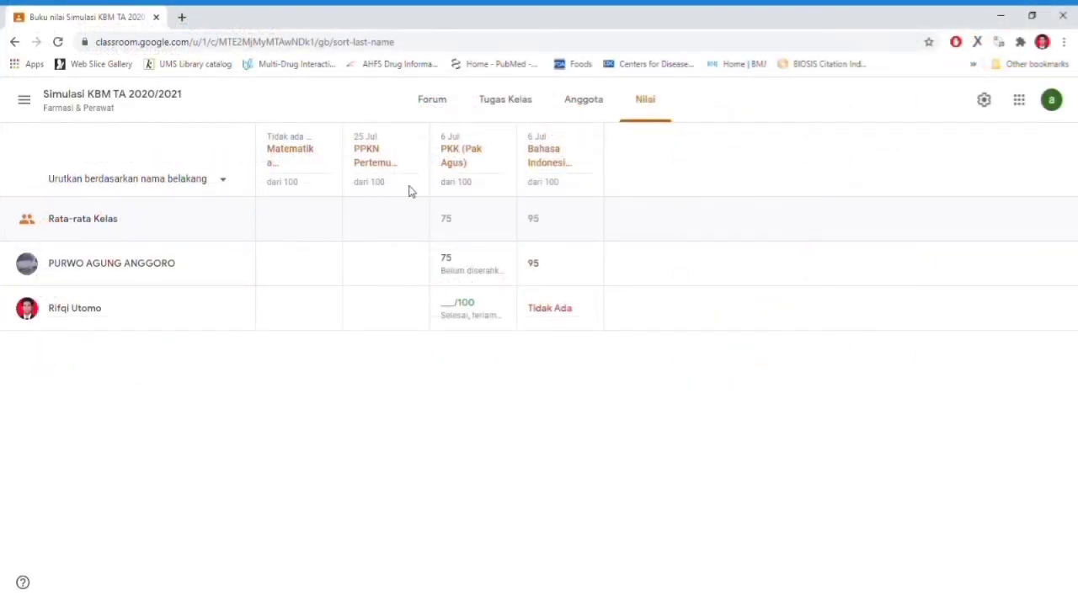
{"action": "left_click", "coordinate": [451, 109]}
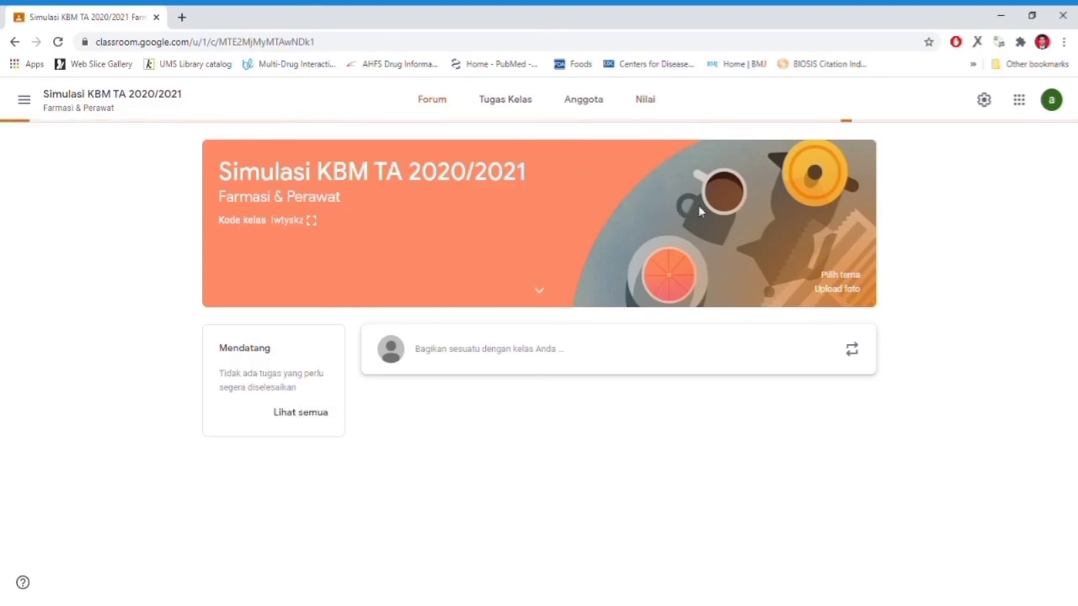